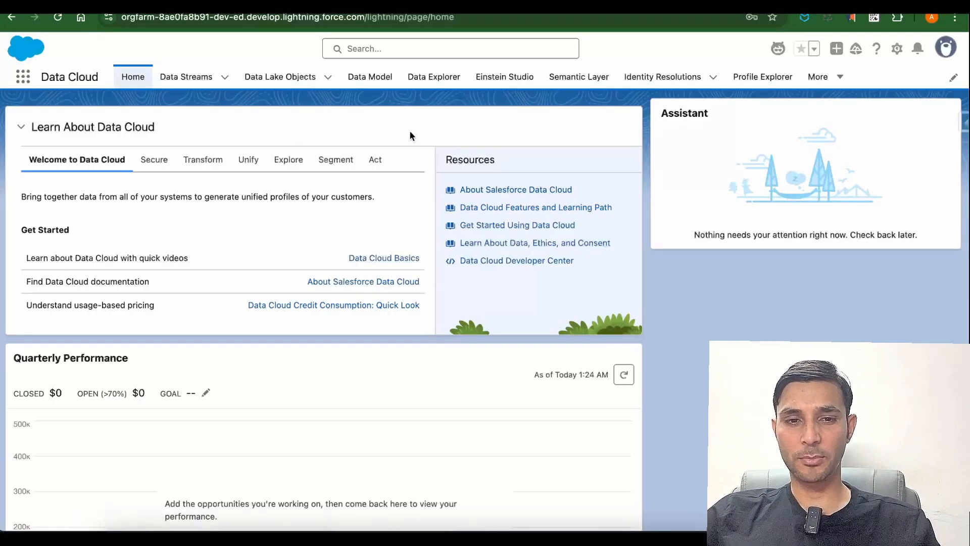
# - Switch to the AWS console, search for user, and open the existing user in the IAM Users list
pyautogui.click(299, 5)
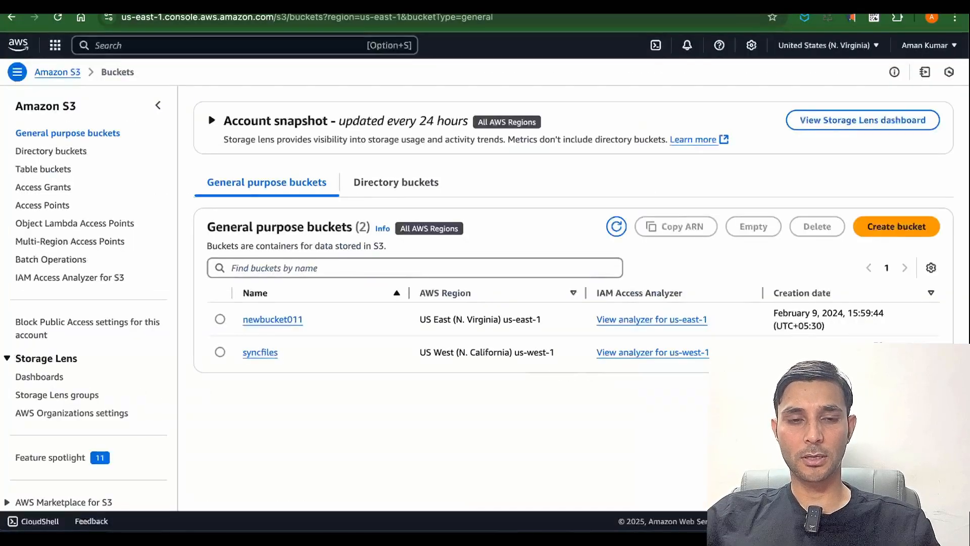
pyautogui.click(200, 40)
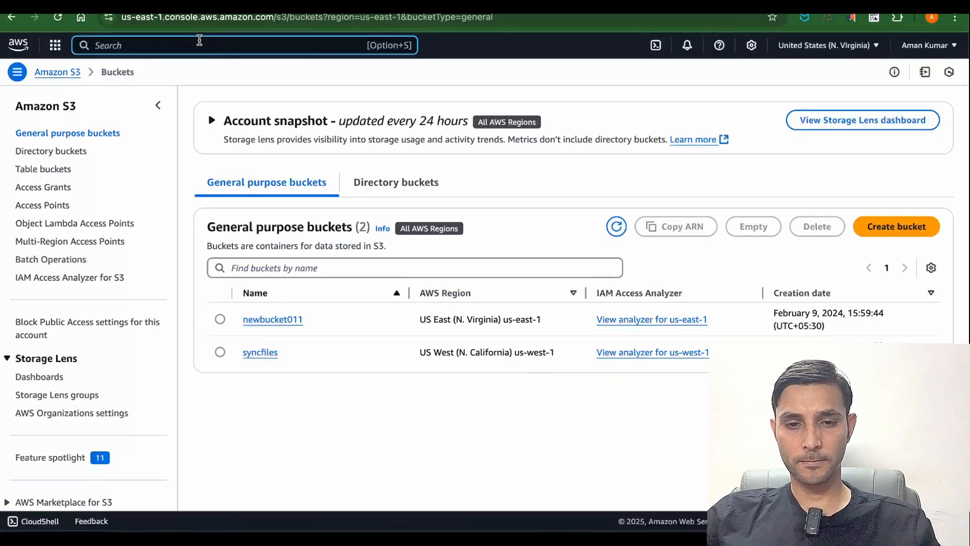
pyautogui.write('user')
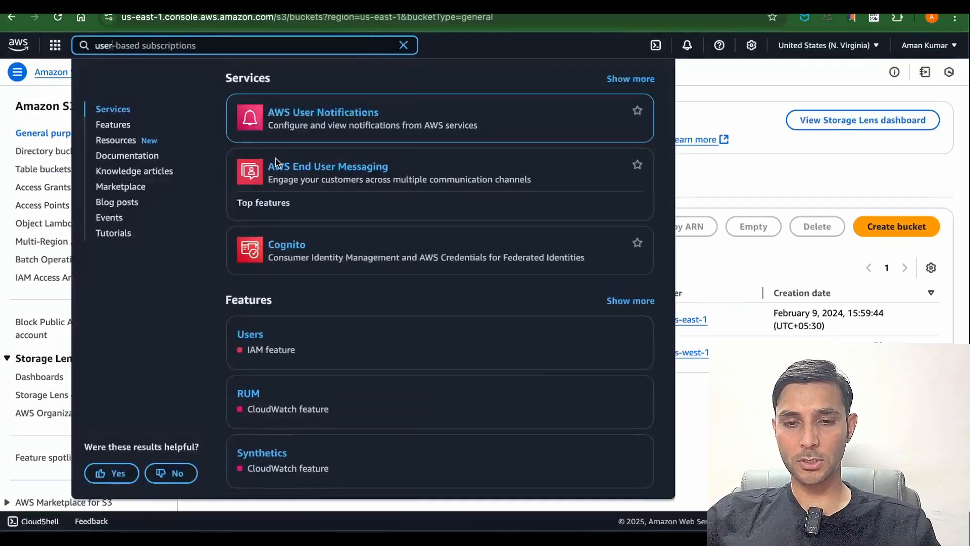
pyautogui.click(255, 314)
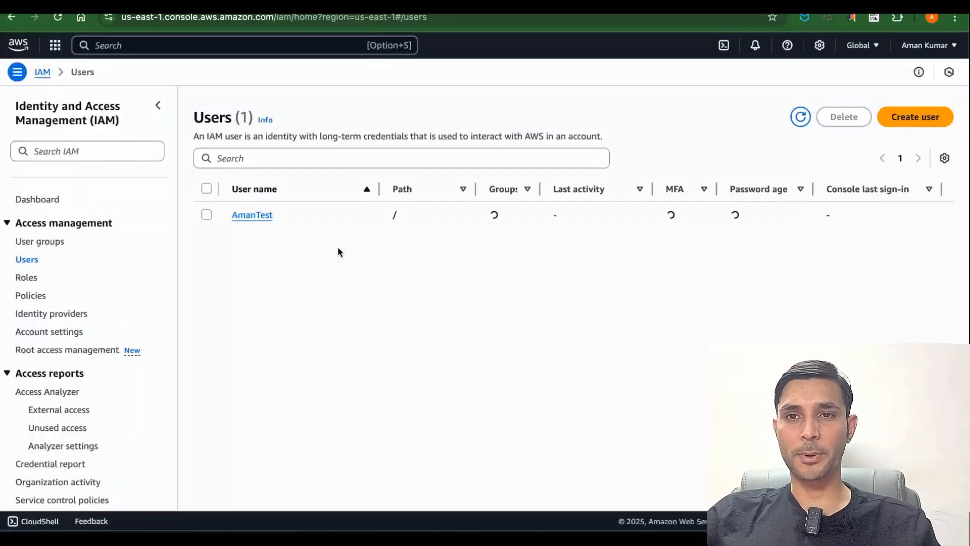
pyautogui.click(261, 219)
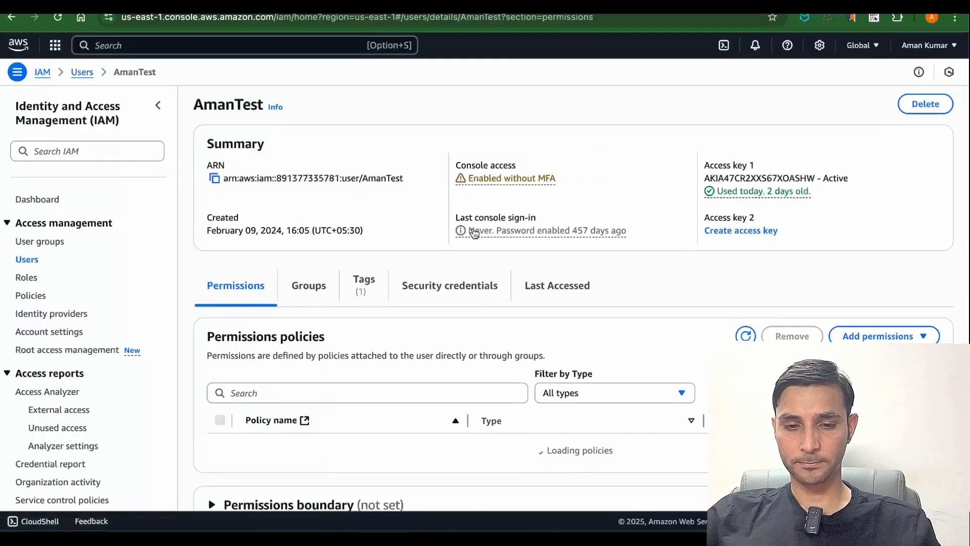
# - Review the permissions policies attached to the IAM user
pyautogui.scroll(-2, 672, 261)
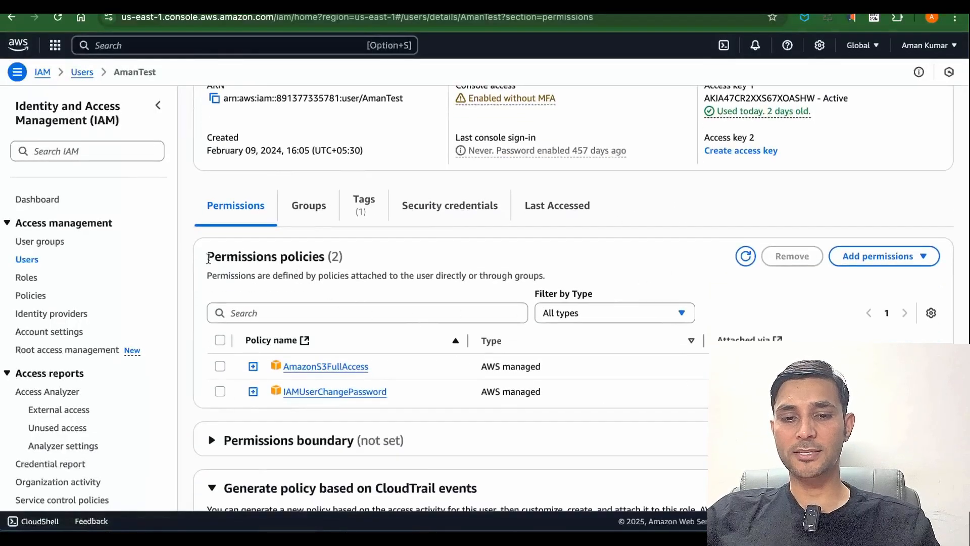
pyautogui.moveTo(207, 257); pyautogui.dragTo(300, 257)
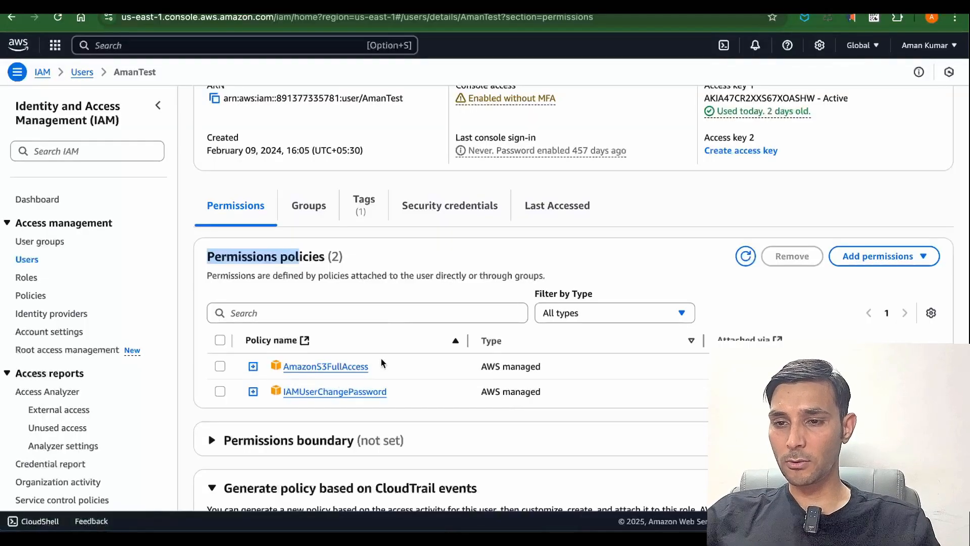
pyautogui.scroll(2, 381, 362)
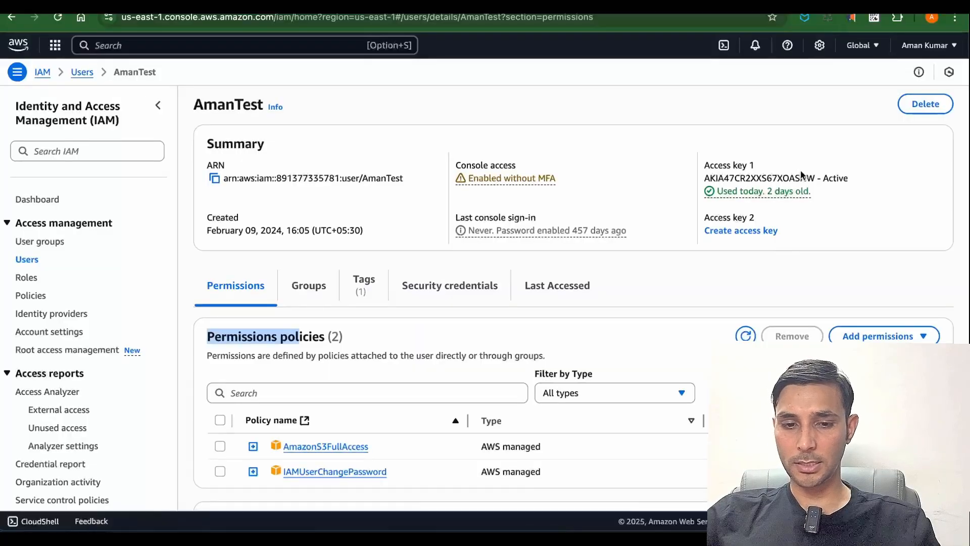
# - Open the deletion dialog for the Data Cloud Integration access key in the user's security credentials
pyautogui.click(472, 288)
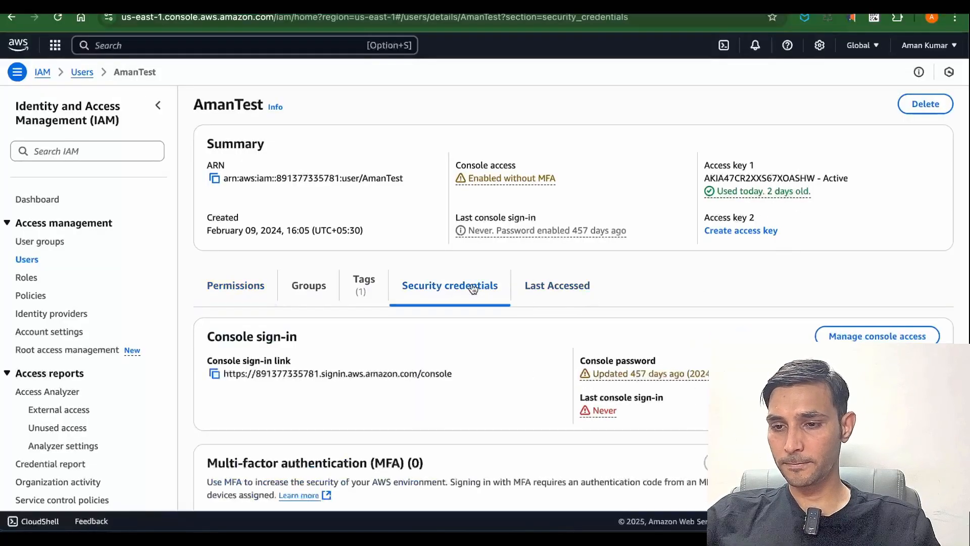
pyautogui.scroll(-8, 689, 328)
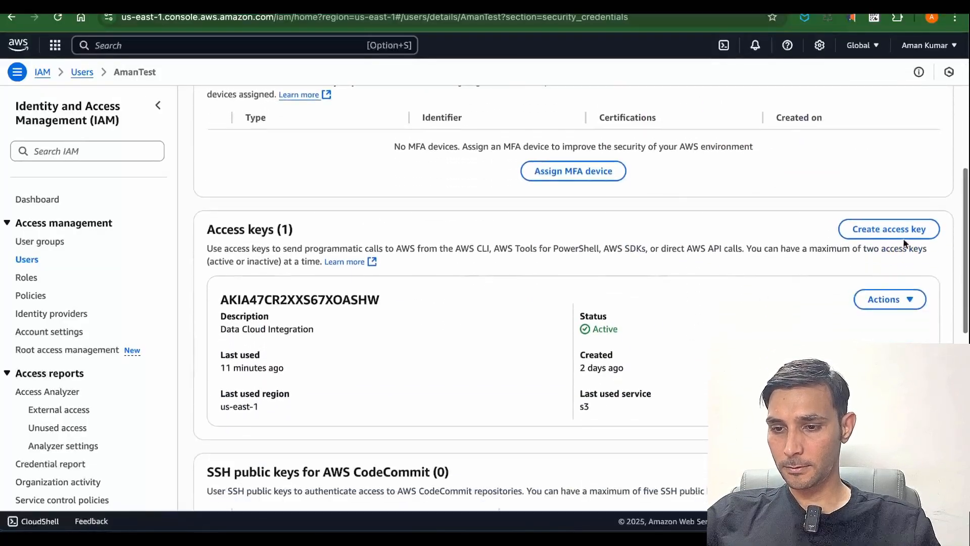
pyautogui.click(890, 300)
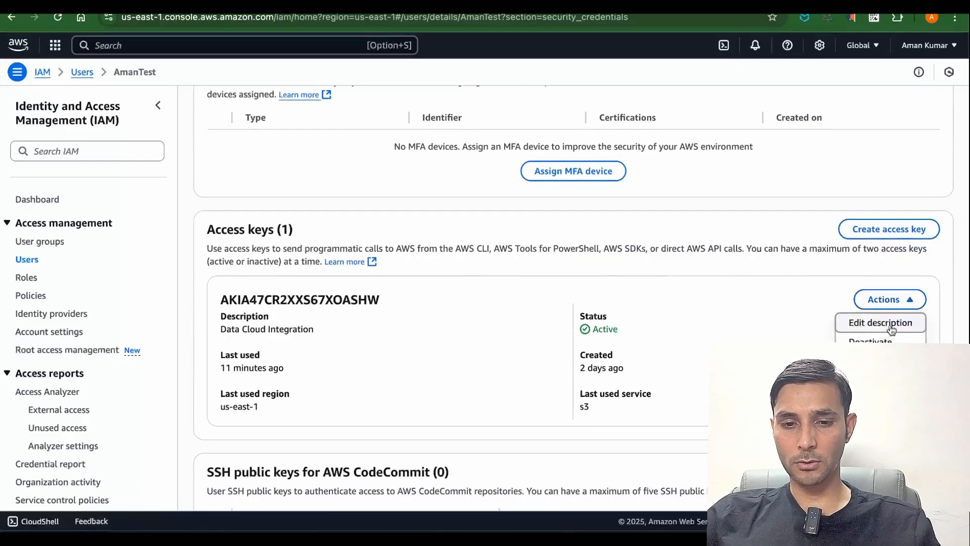
pyautogui.click(880, 358)
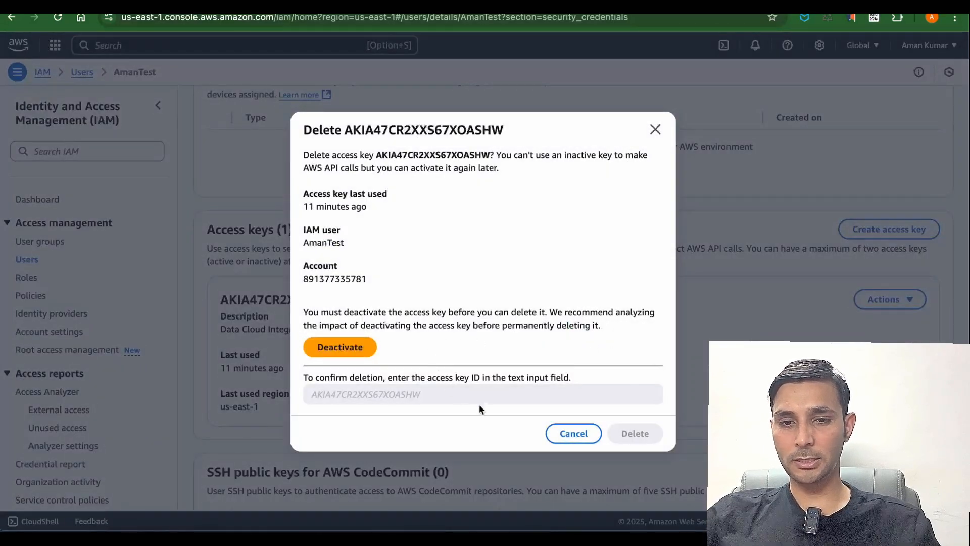
# - Deactivate the existing access key and delete it, entering its access key ID as confirmation
pyautogui.doubleClick(414, 155)
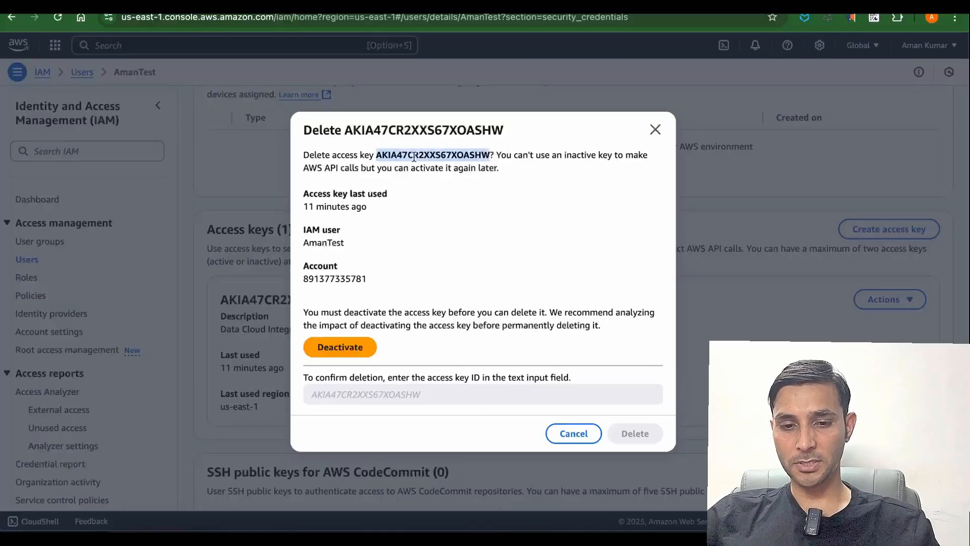
pyautogui.click(393, 396)
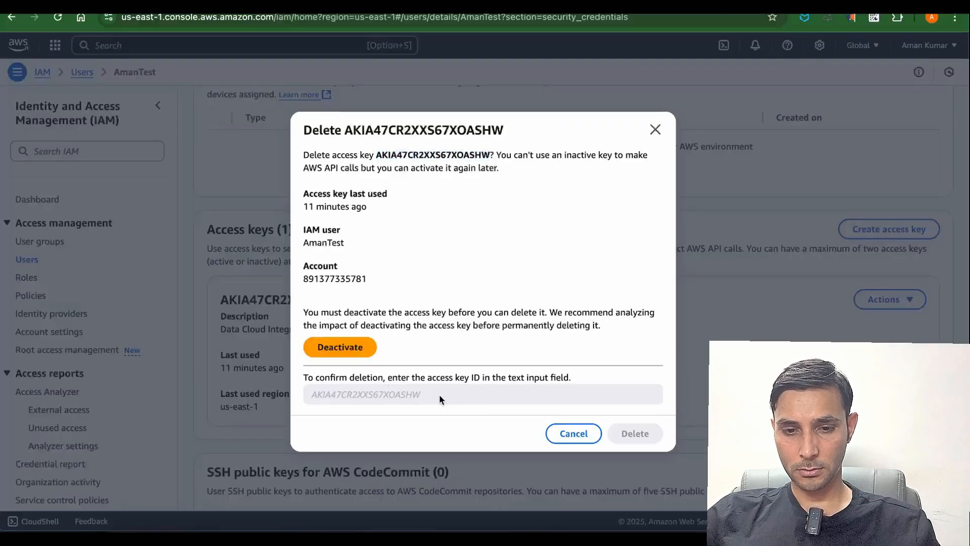
pyautogui.doubleClick(418, 153)
pyautogui.hotkey('ctrl', 'c')
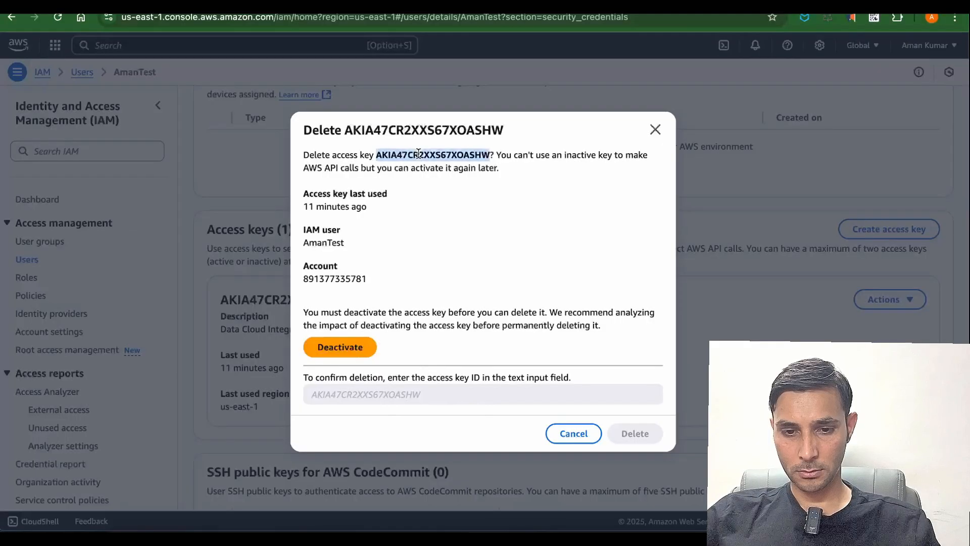
pyautogui.click(396, 393)
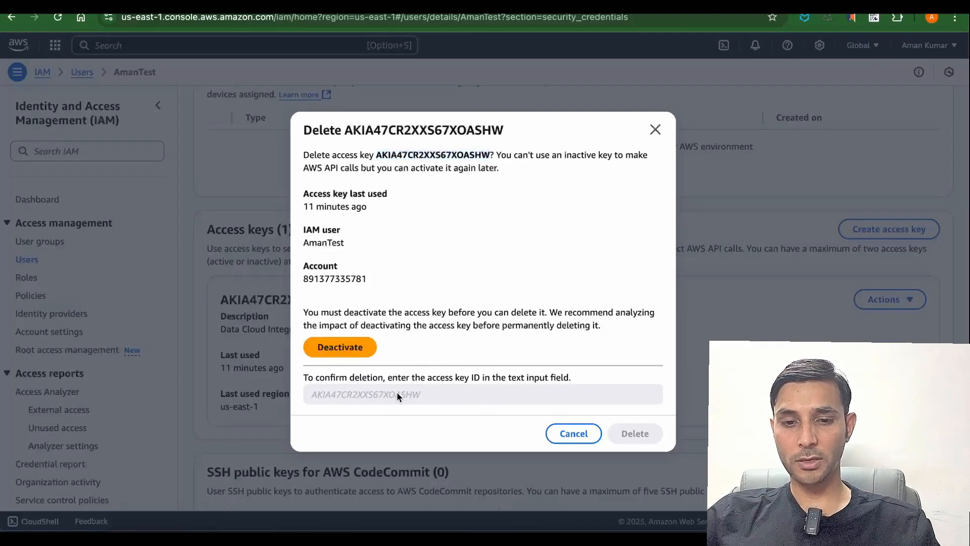
pyautogui.click(344, 346)
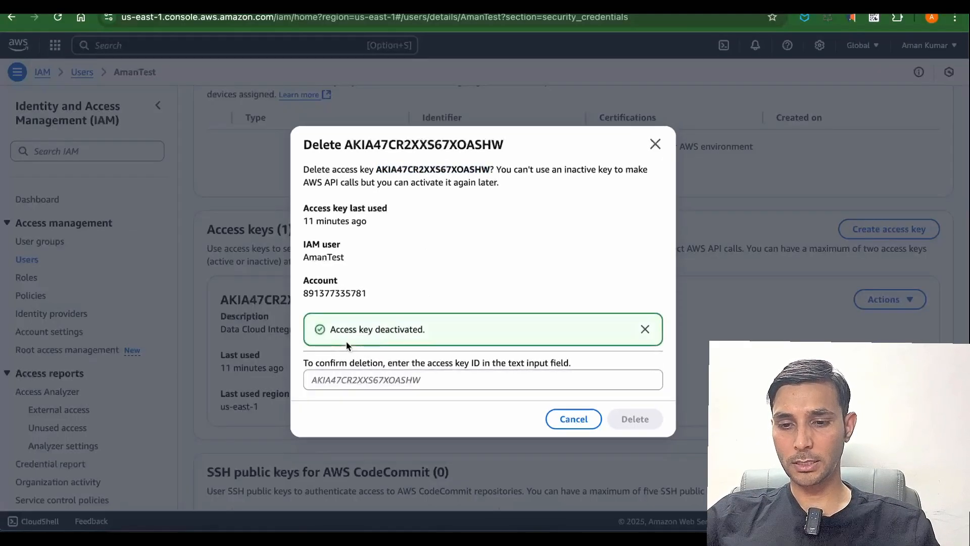
pyautogui.click(374, 380)
pyautogui.hotkey('ctrl', 'v')
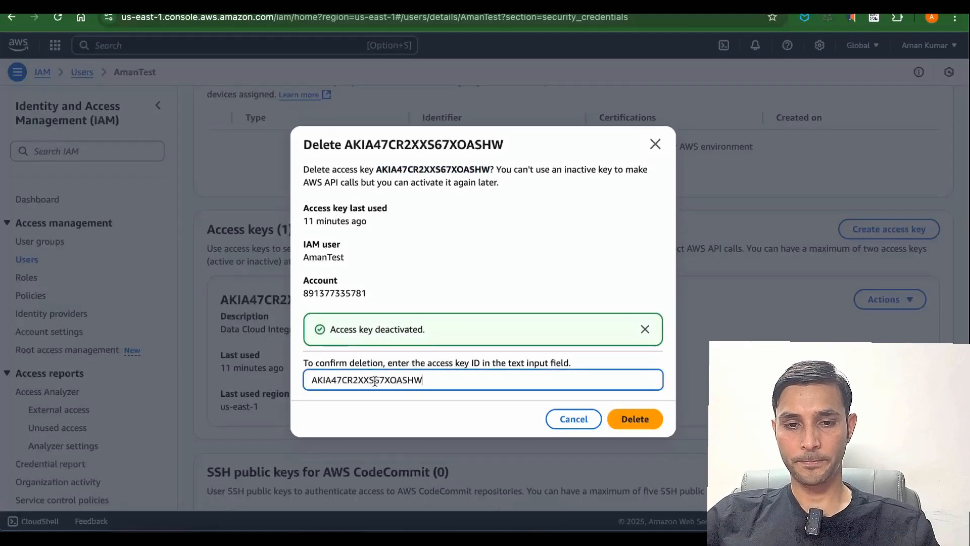
pyautogui.click(650, 419)
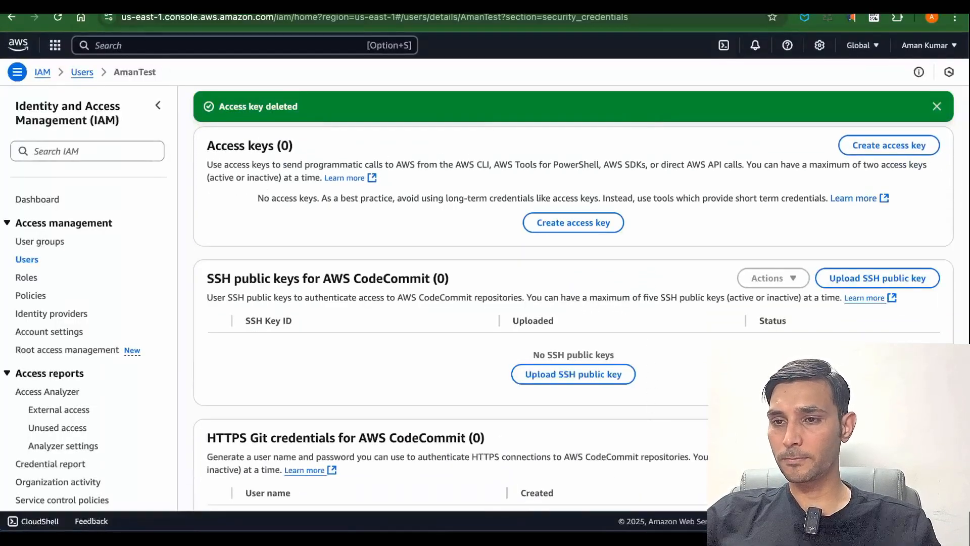
# - Switch to Salesforce Data Cloud and open the Other Connectors page in Data Cloud Setup
pyautogui.click(103, 4)
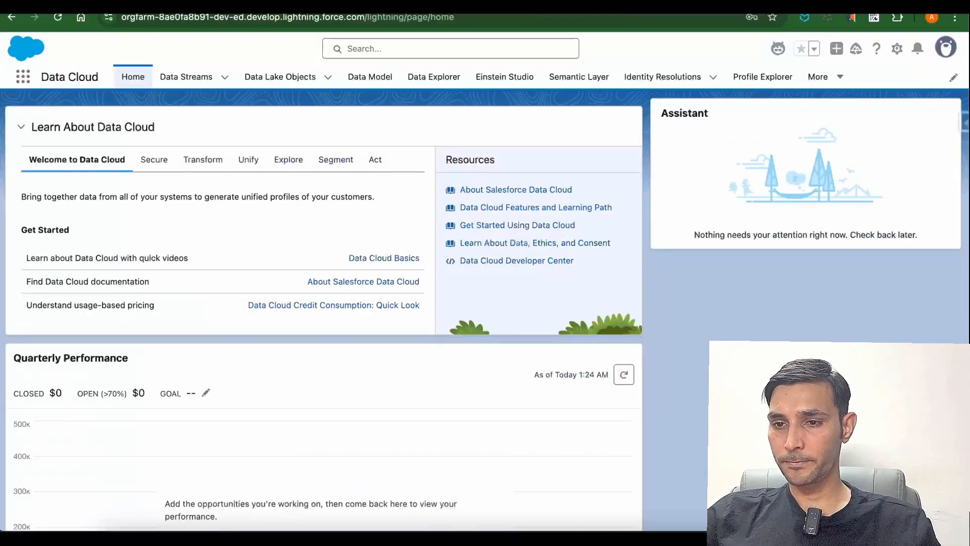
pyautogui.click(898, 49)
pyautogui.click(839, 155)
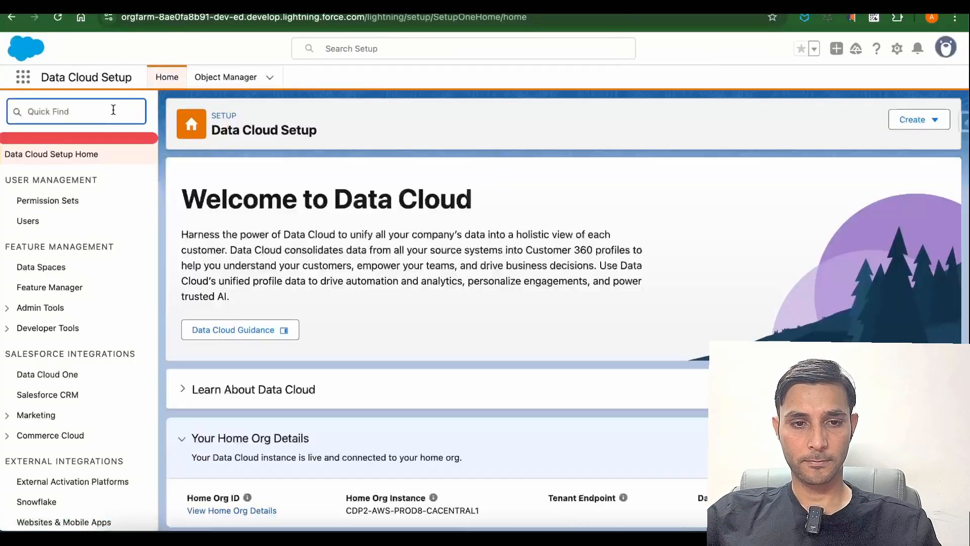
pyautogui.write('conn')
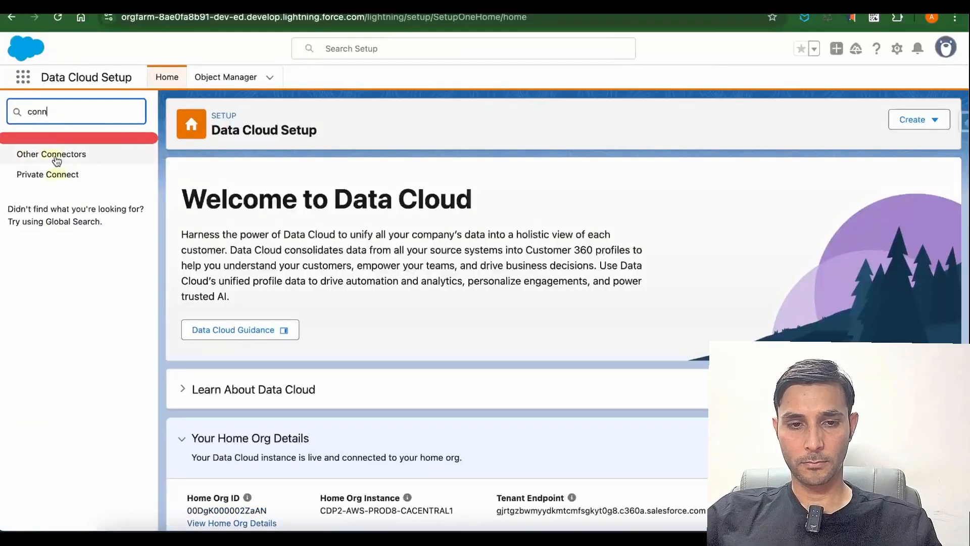
pyautogui.click(56, 161)
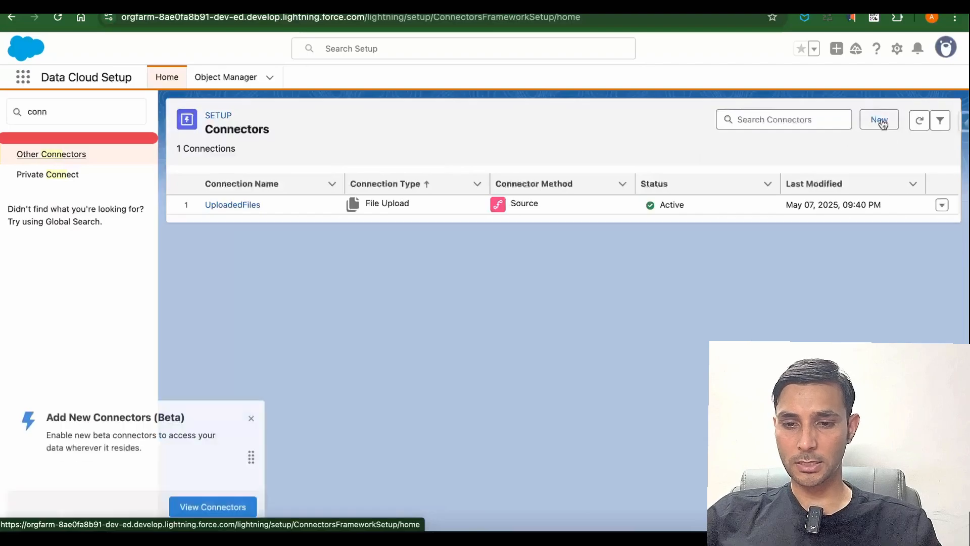
# - Start a new Amazon S3 source connector and name the connection AWS S3
pyautogui.click(880, 121)
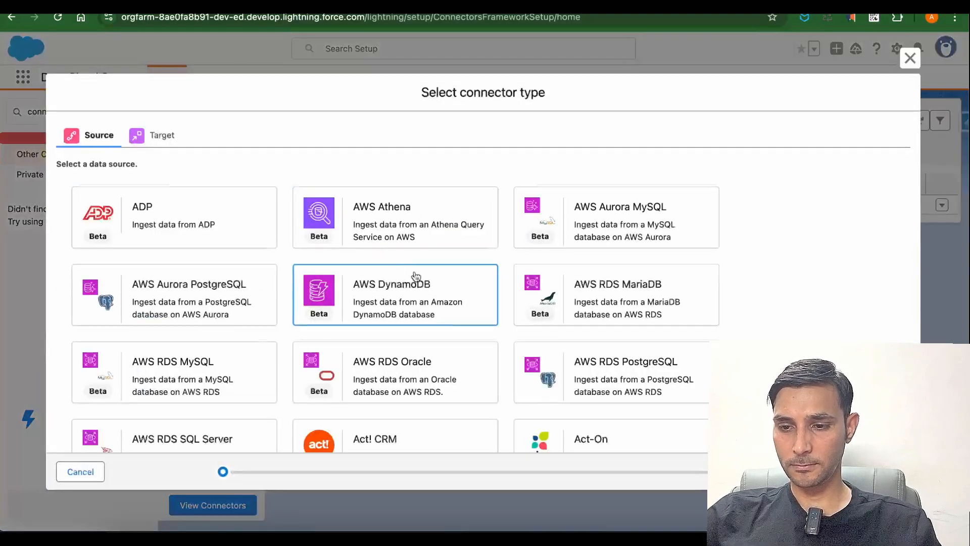
pyautogui.scroll(-9, 405, 299)
pyautogui.click(619, 300)
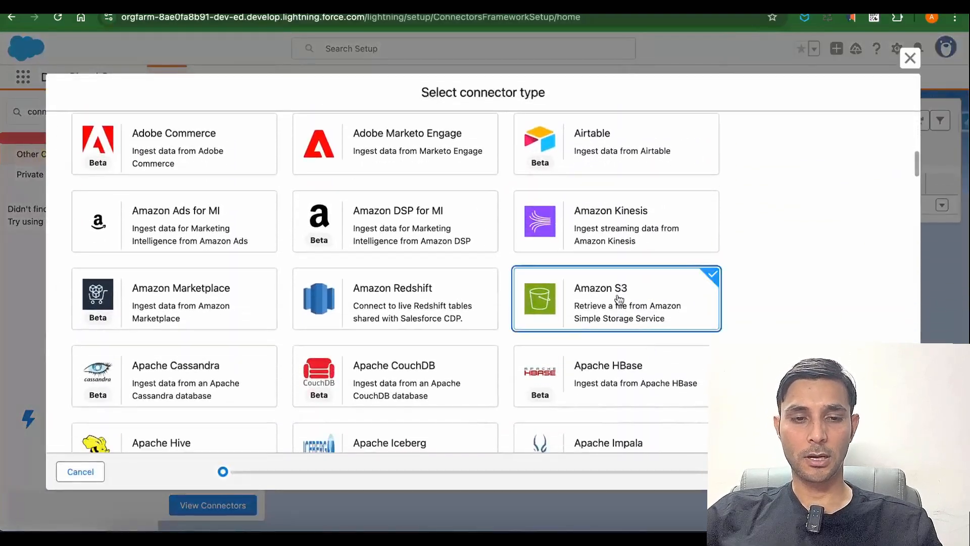
pyautogui.click(890, 471)
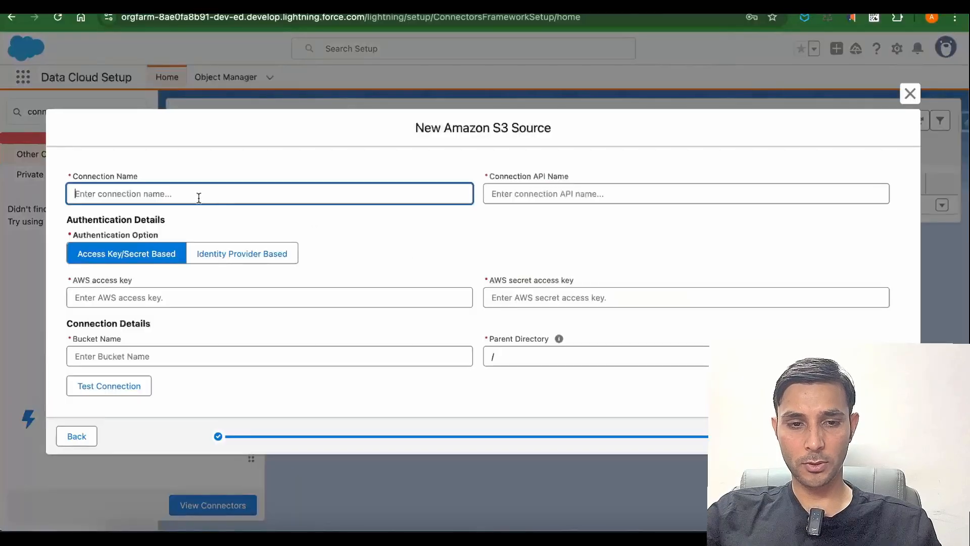
pyautogui.write('AWS S3')
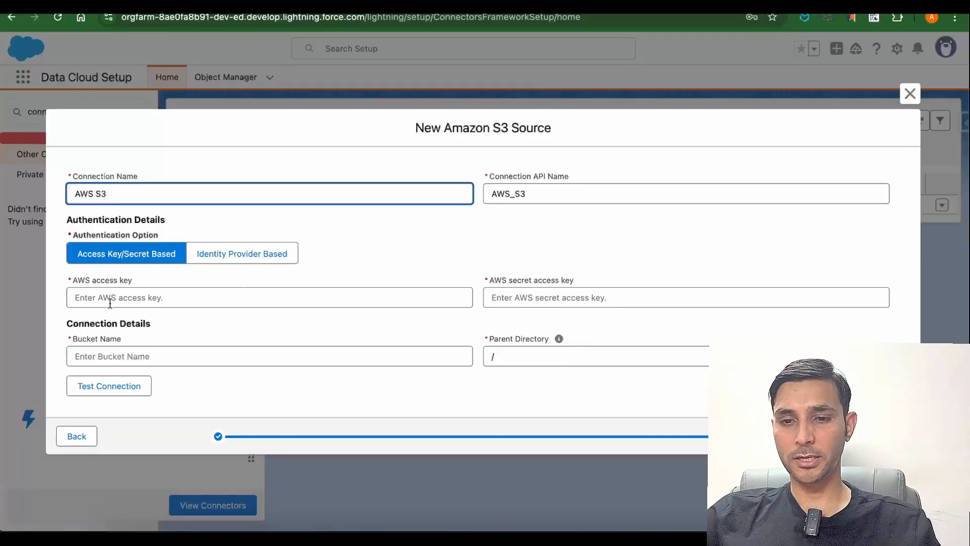
pyautogui.moveTo(74, 281); pyautogui.dragTo(137, 281)
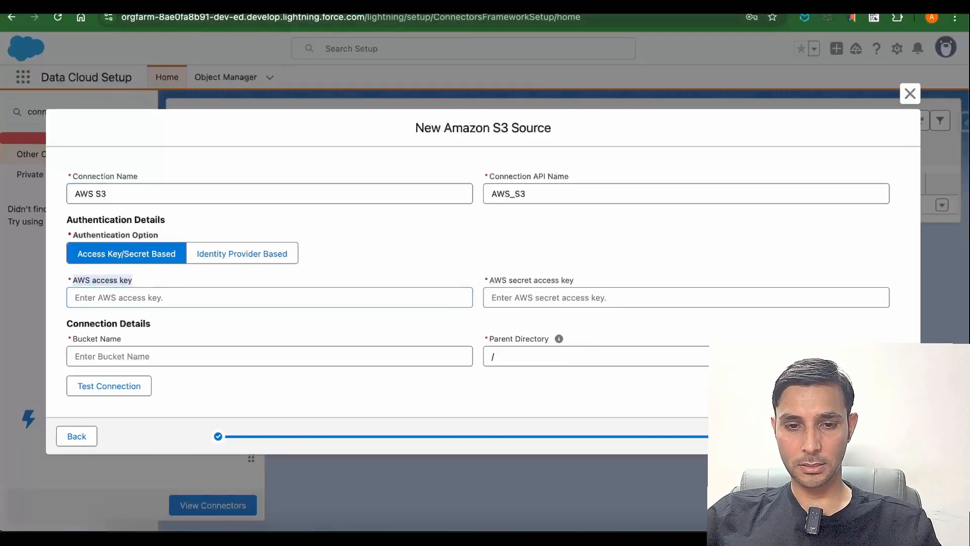
# - Switch back to the AWS console and start a new access key for the user with the use case Other
pyautogui.click(404, 6)
pyautogui.scroll(-2, 641, 317)
pyautogui.scroll(4, 642, 317)
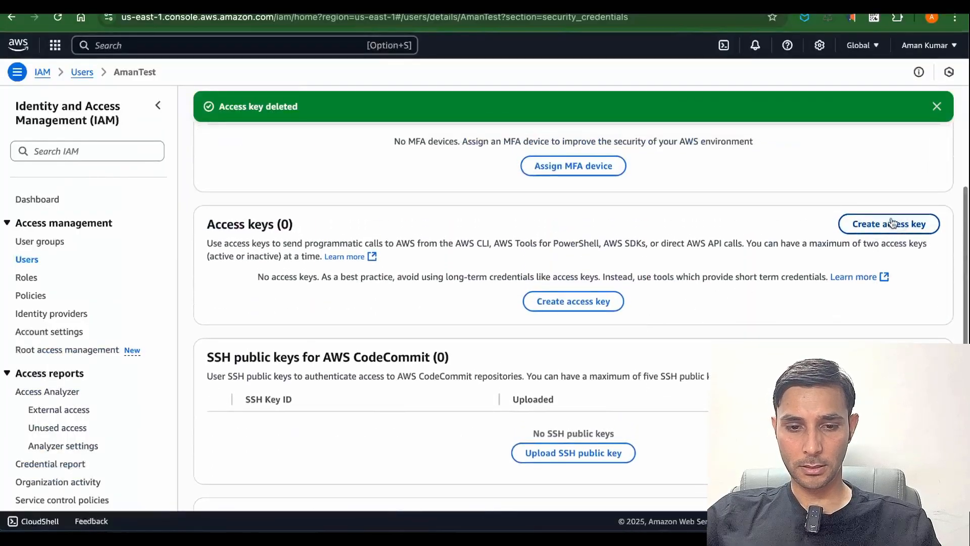
pyautogui.click(890, 222)
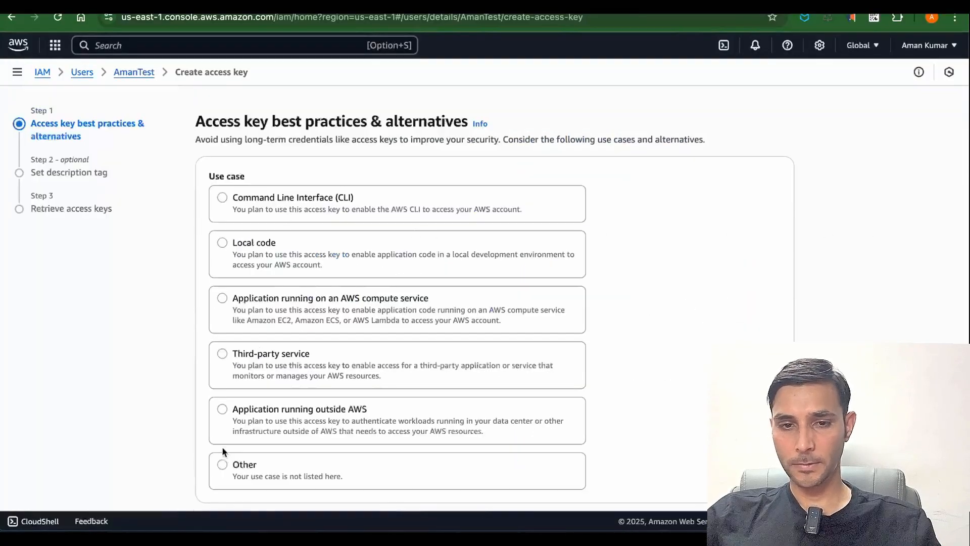
pyautogui.click(218, 463)
pyautogui.scroll(-3, 652, 404)
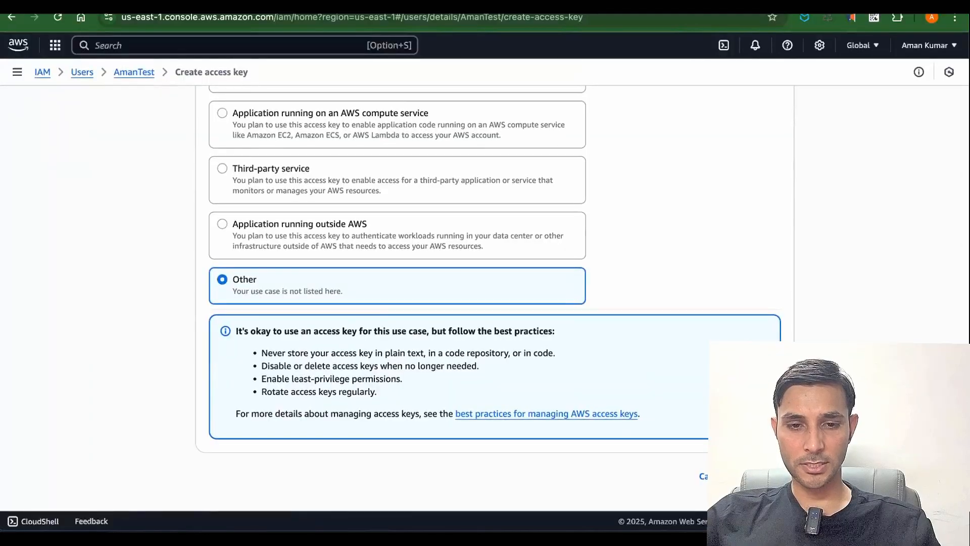
pyautogui.scroll(3, 603, 280)
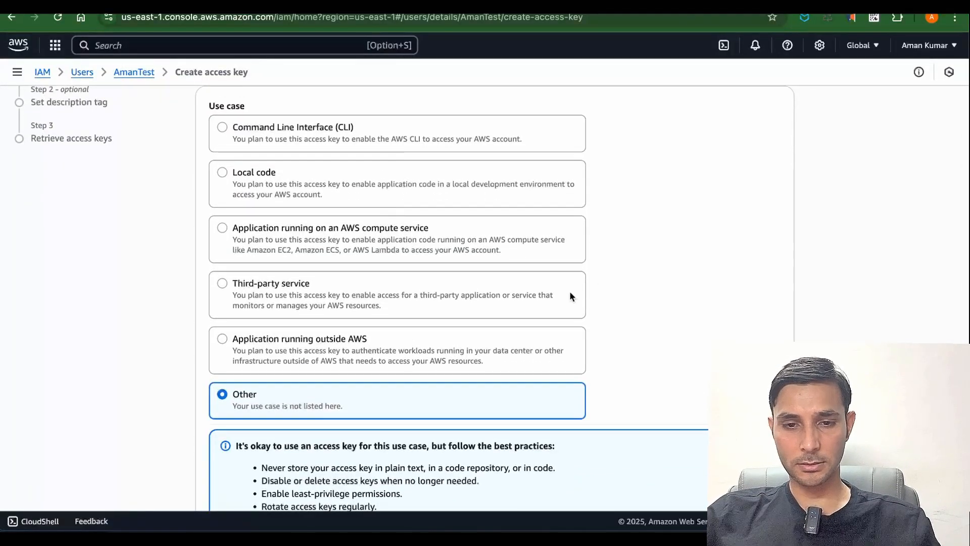
pyautogui.scroll(-3, 569, 291)
pyautogui.click(770, 476)
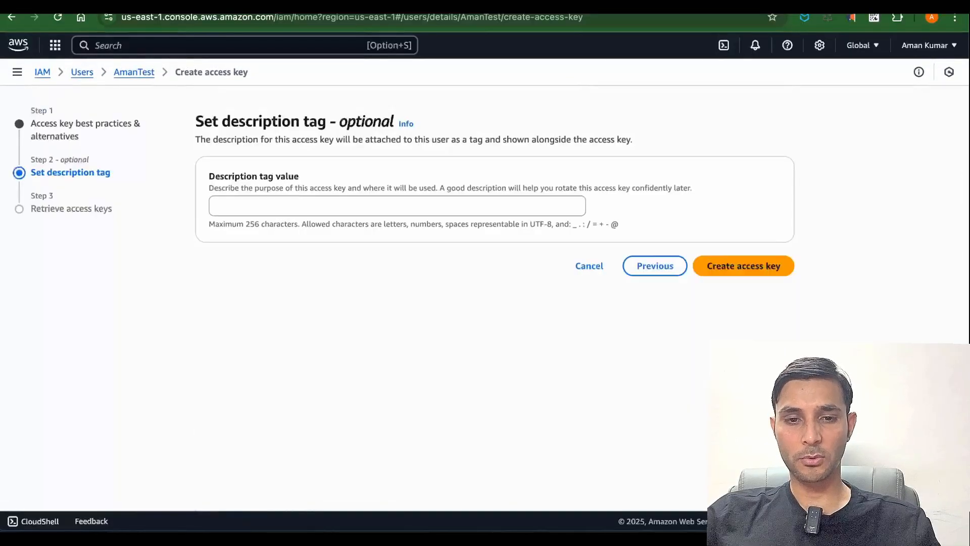
# - Set the description tag to Salesforce Data Cloud and create the access key
pyautogui.click(281, 205)
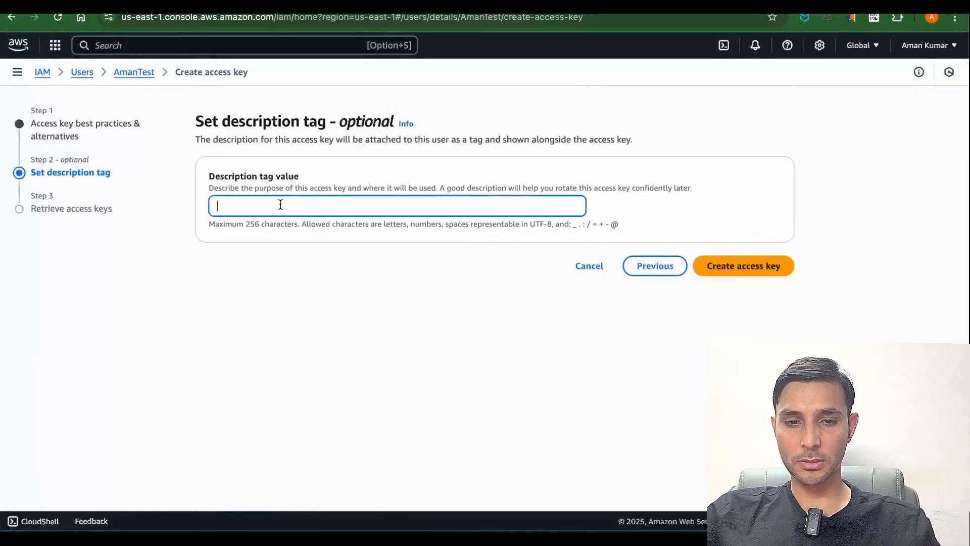
pyautogui.write('Salesforce Data Cloud')
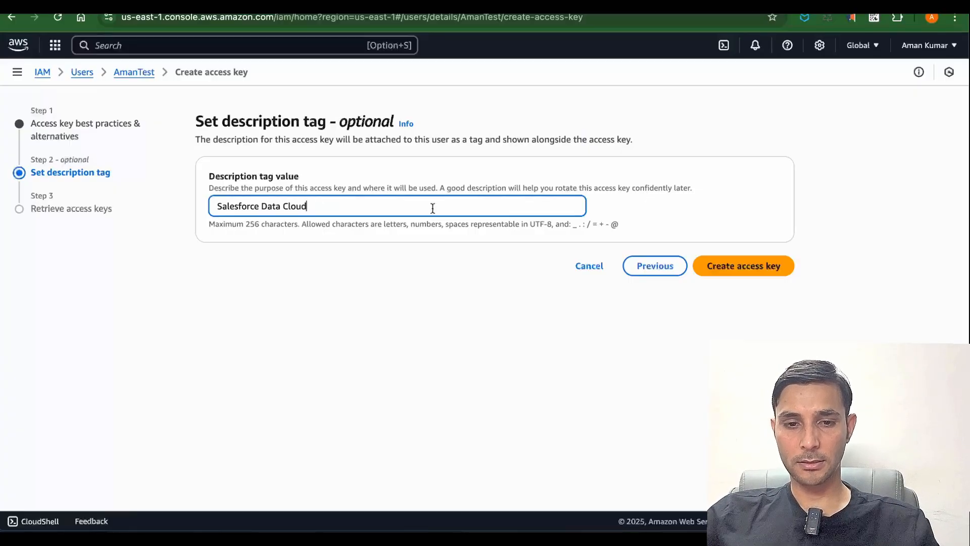
pyautogui.click(752, 266)
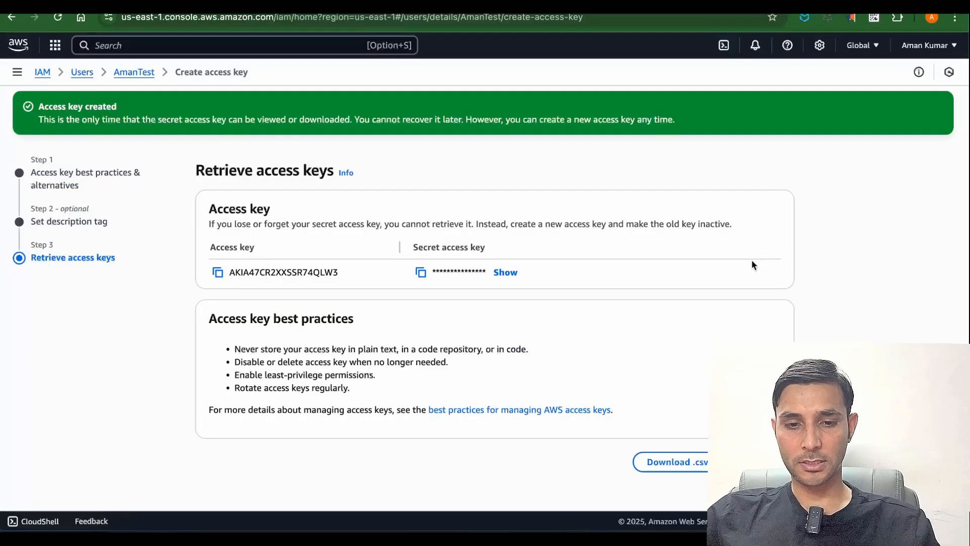
# - Copy the new access key and secret access key from AWS into the matching fields of the Amazon S3 source connector
pyautogui.doubleClick(276, 272)
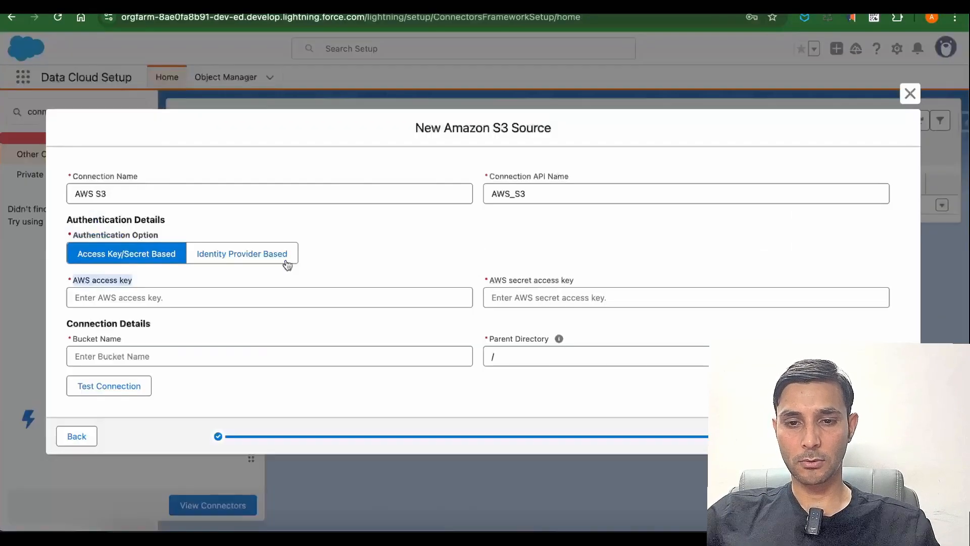
pyautogui.click(177, 297)
pyautogui.hotkey('ctrl', 'v')
pyautogui.hotkey('ctrl', 'Tab')
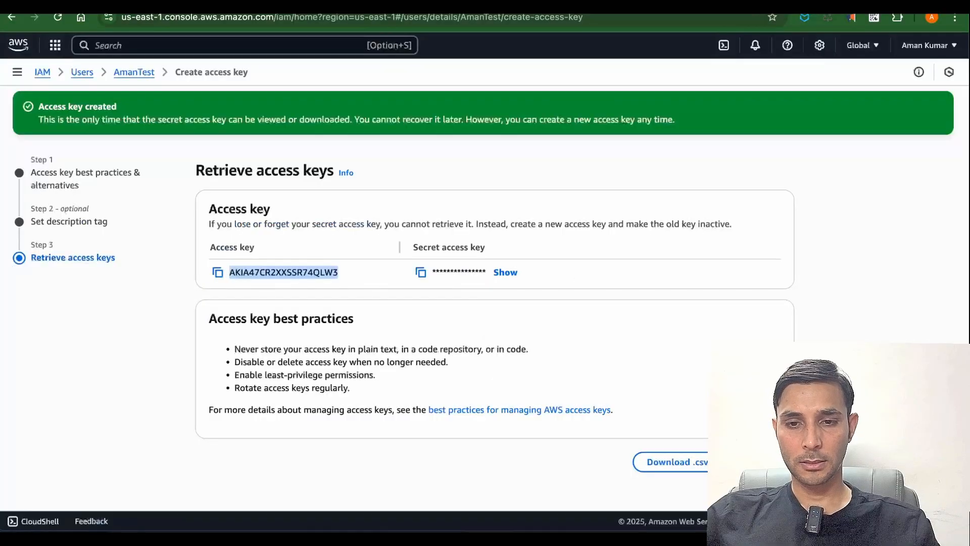
pyautogui.click(421, 272)
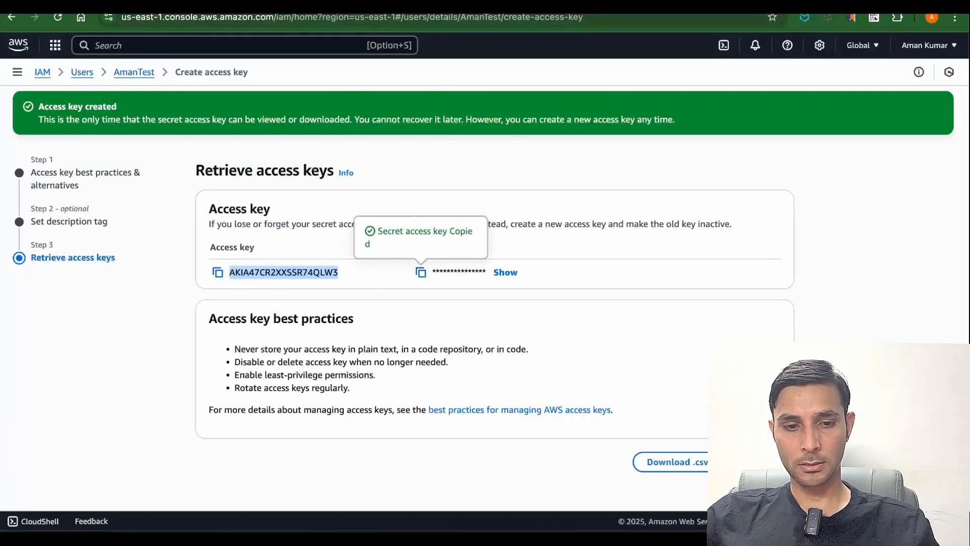
pyautogui.hotkey('ctrl', 'Tab')
pyautogui.click(514, 296)
pyautogui.hotkey('ctrl', 'v')
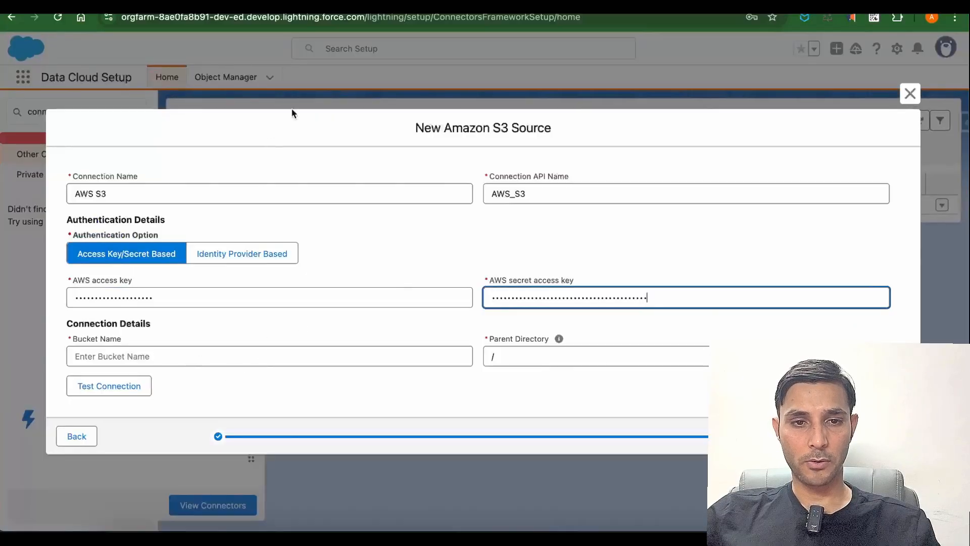
# - Open the Amazon S3 bucket list in AWS and copy newbucket011 into the connector's bucket name
pyautogui.hotkey('ctrl', 'Tab')
pyautogui.click(139, 43)
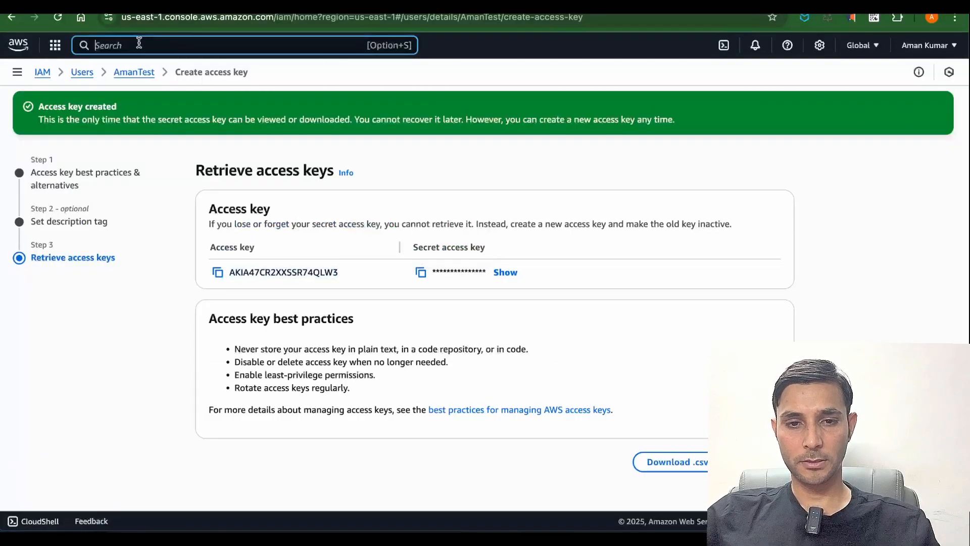
pyautogui.click(55, 45)
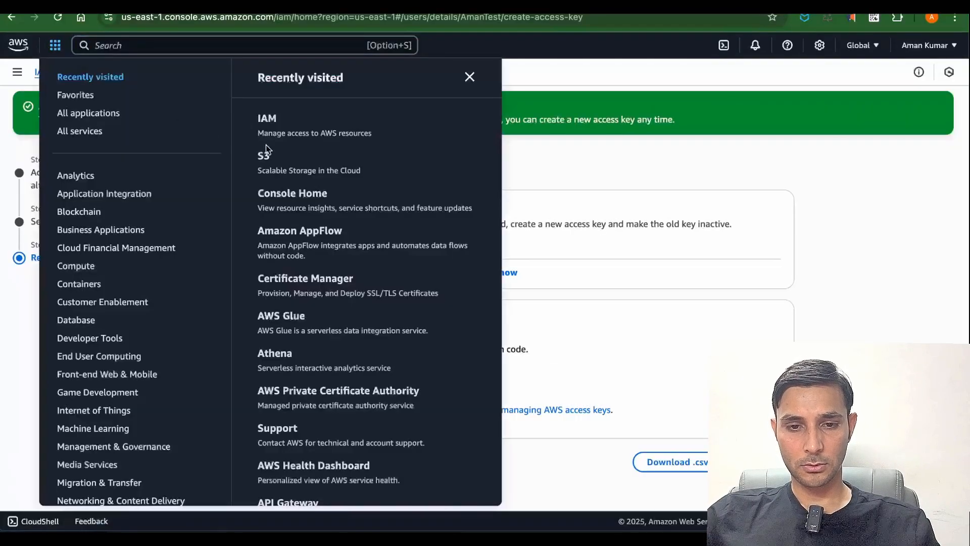
pyautogui.click(269, 162)
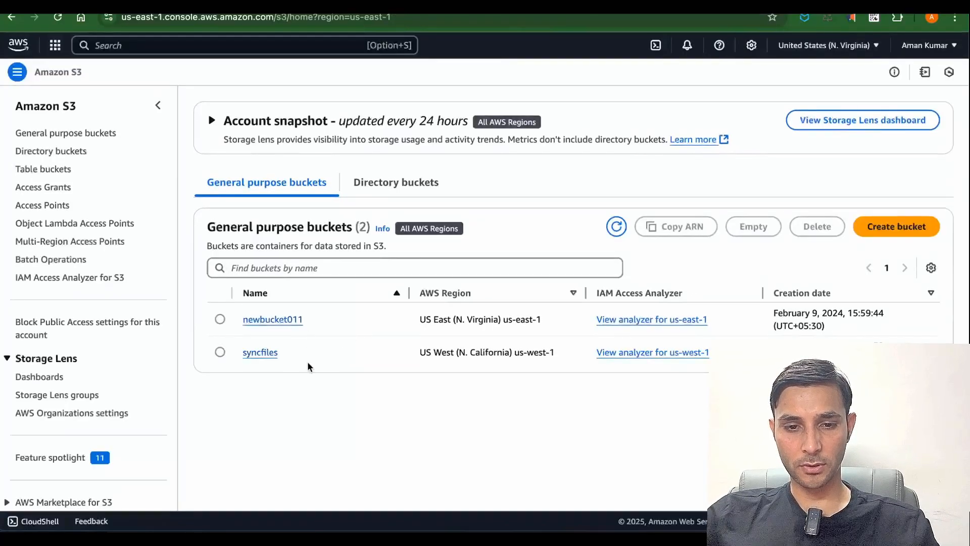
pyautogui.moveTo(306, 322); pyautogui.dragTo(244, 321)
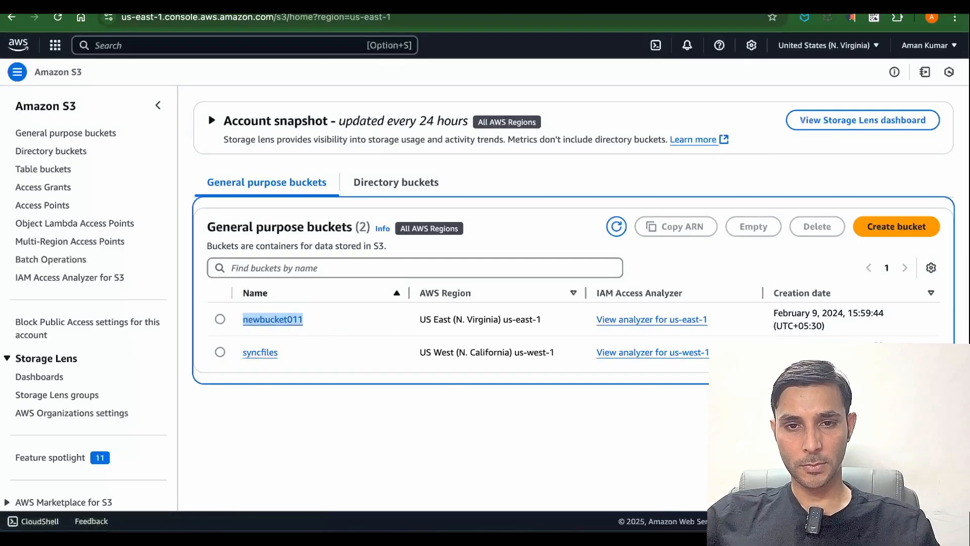
pyautogui.hotkey('ctrl', 'Tab')
pyautogui.click(196, 354)
pyautogui.hotkey('ctrl', 'v')
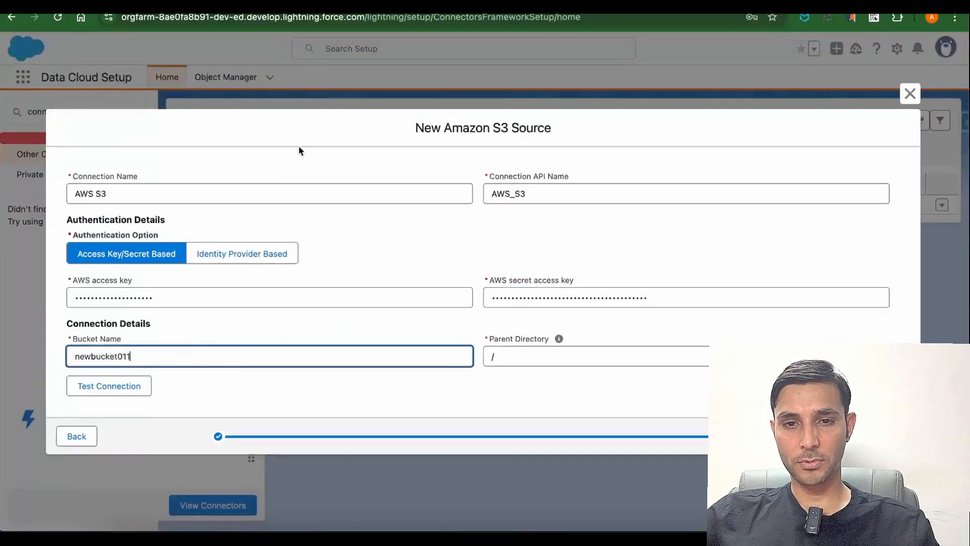
# - Open newbucket011 in AWS and copy its folder name into the connector, making the parent directory /Data Cloud/
pyautogui.hotkey('ctrl', 'shift', 'Tab')
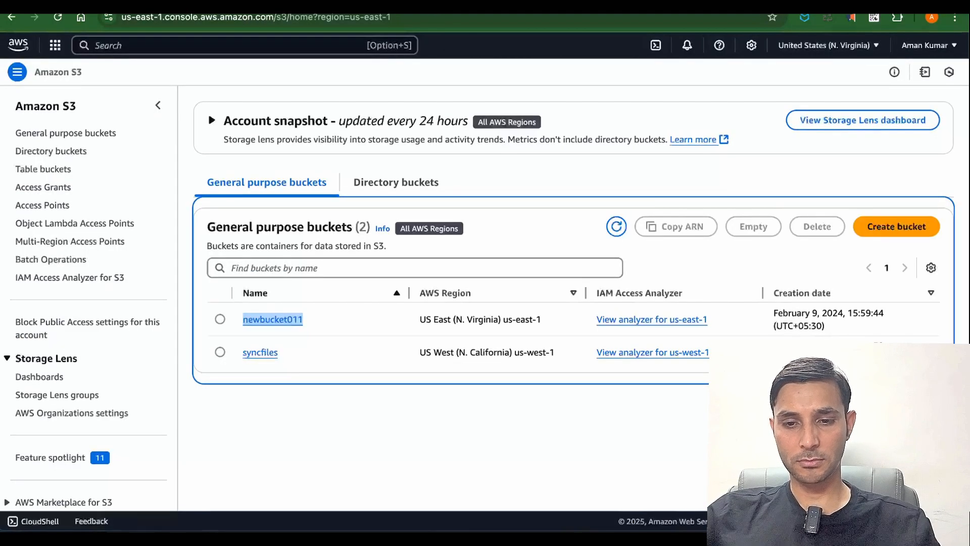
pyautogui.click(283, 320)
pyautogui.hotkey('ctrl', 'Tab')
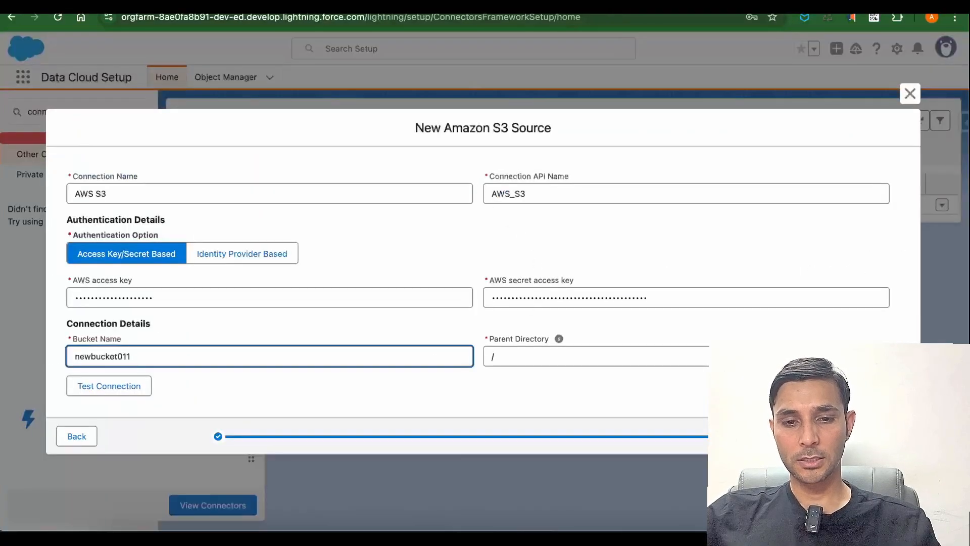
pyautogui.hotkey('ctrl', 'shift', 'Tab')
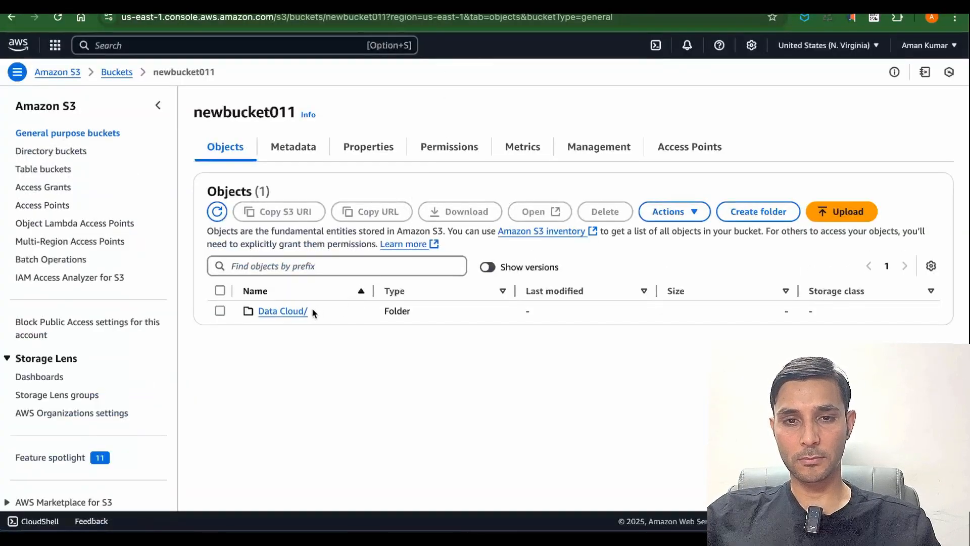
pyautogui.moveTo(311, 310); pyautogui.dragTo(259, 308)
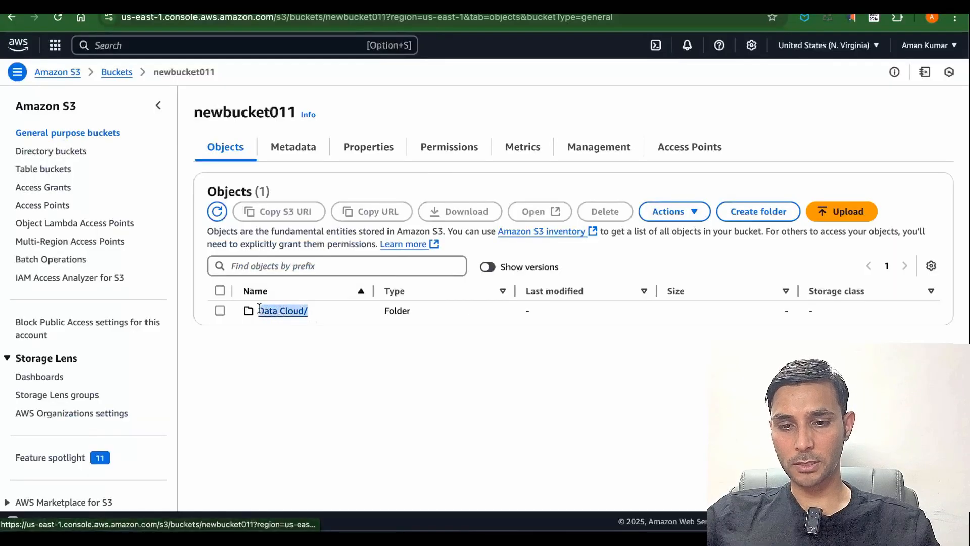
pyautogui.hotkey('ctrl', 'Tab')
pyautogui.click(517, 364)
pyautogui.hotkey('ctrl', 'v')
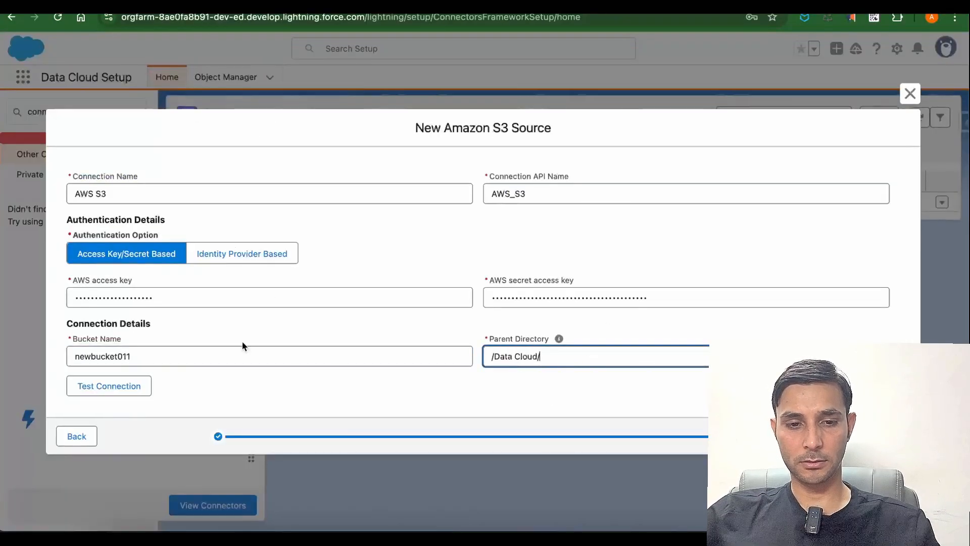
# - Test the Amazon S3 connection, save the connector and dismiss the browser's offer to save the password
pyautogui.click(123, 387)
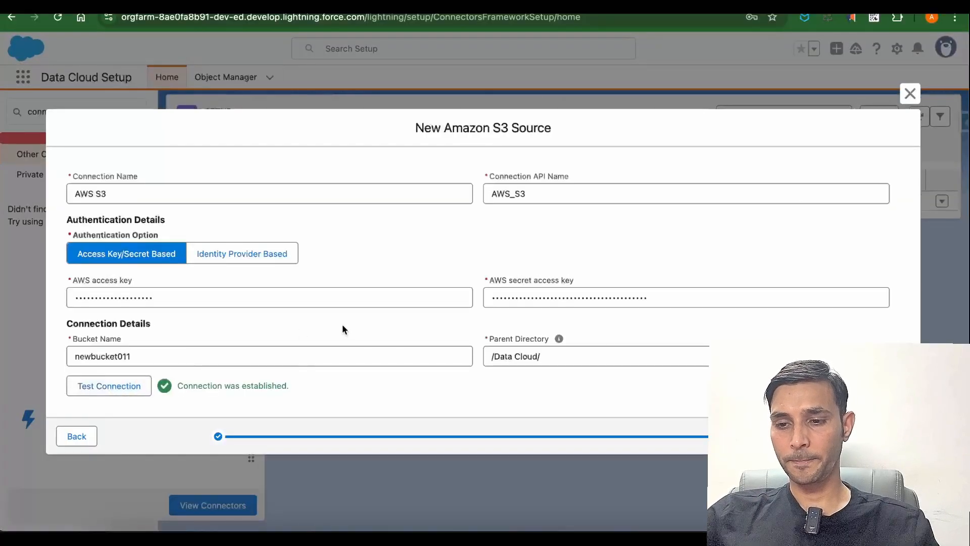
pyautogui.moveTo(175, 385); pyautogui.dragTo(290, 385)
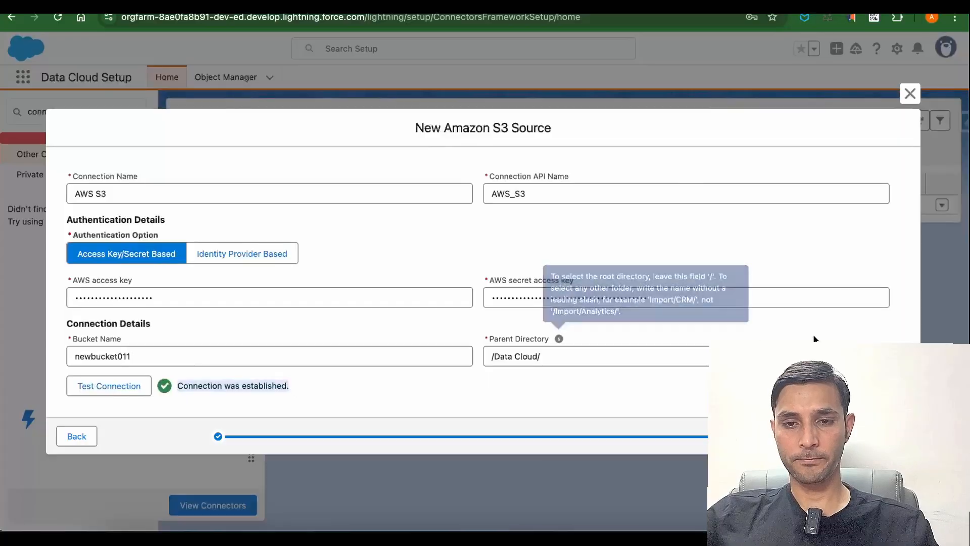
pyautogui.click(889, 436)
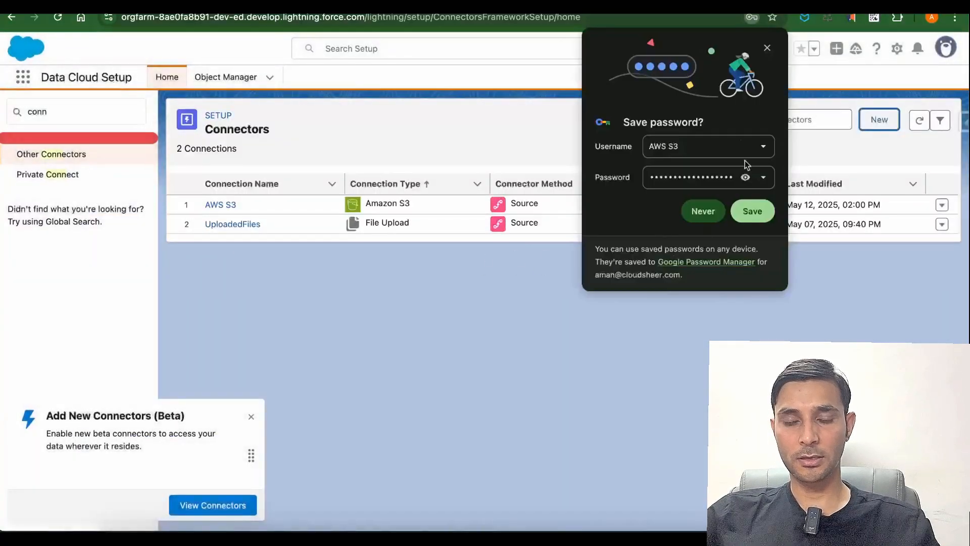
pyautogui.click(766, 49)
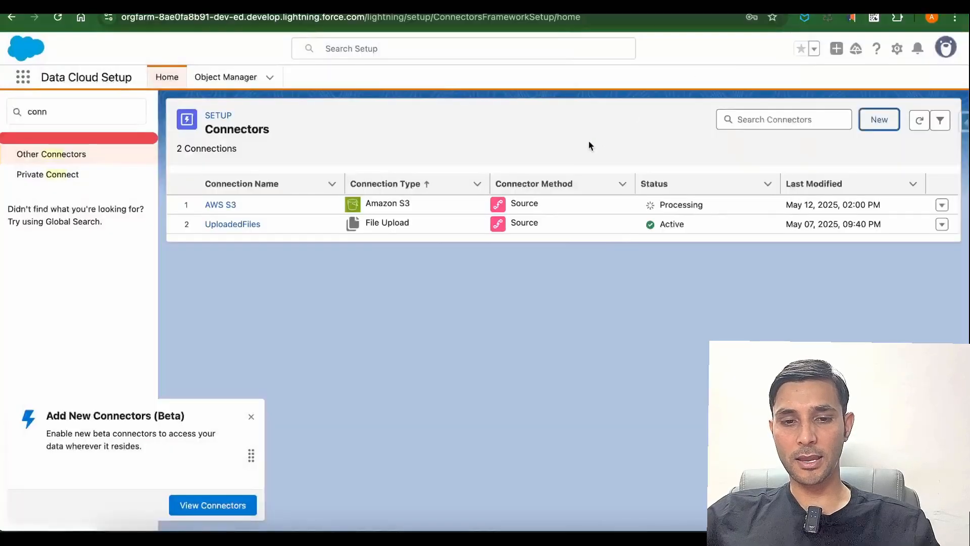
# - Open the bucket's Data Cloud folder in AWS, and start a new data stream in Salesforce Data Cloud with Amazon S3 as its source
pyautogui.hotkey('ctrl', 'Tab')
pyautogui.click(283, 311)
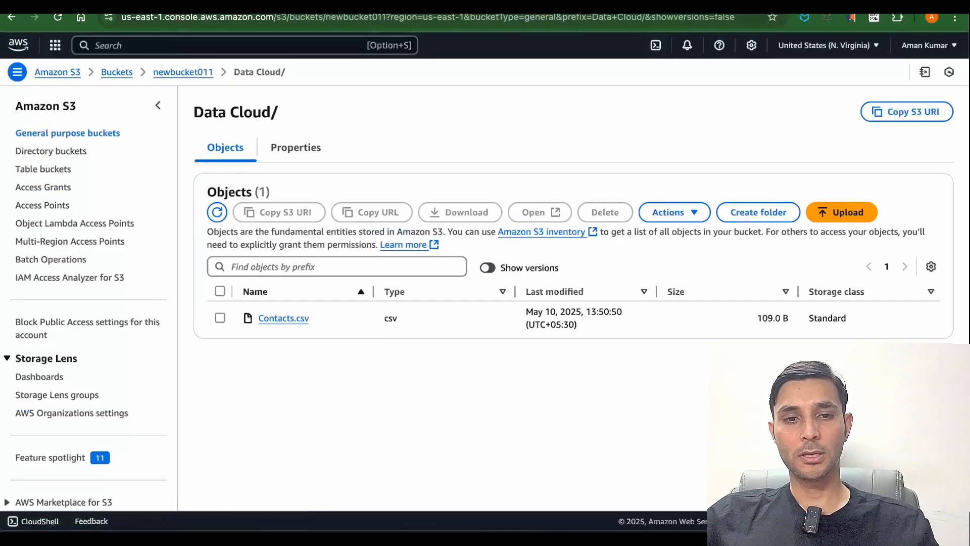
pyautogui.click(85, 6)
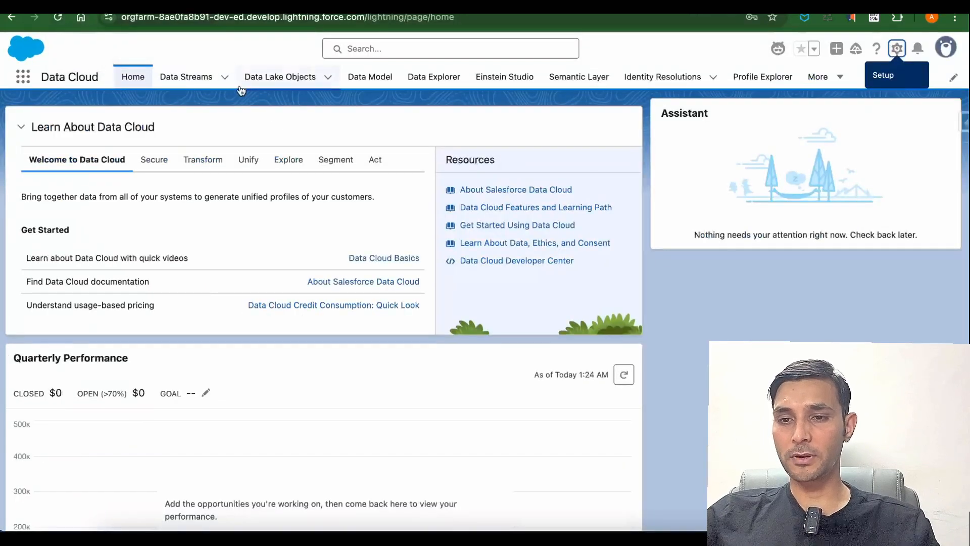
pyautogui.click(195, 83)
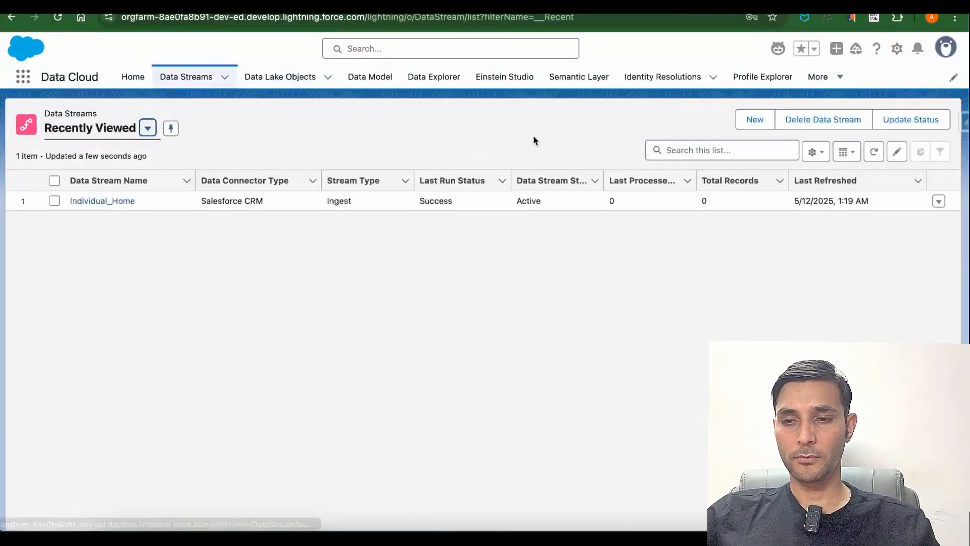
pyautogui.click(751, 121)
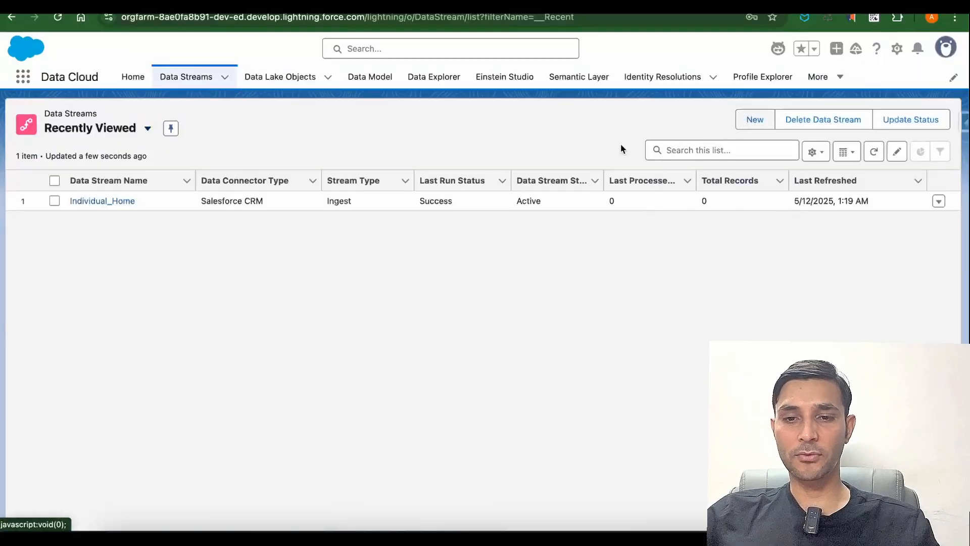
pyautogui.click(737, 126)
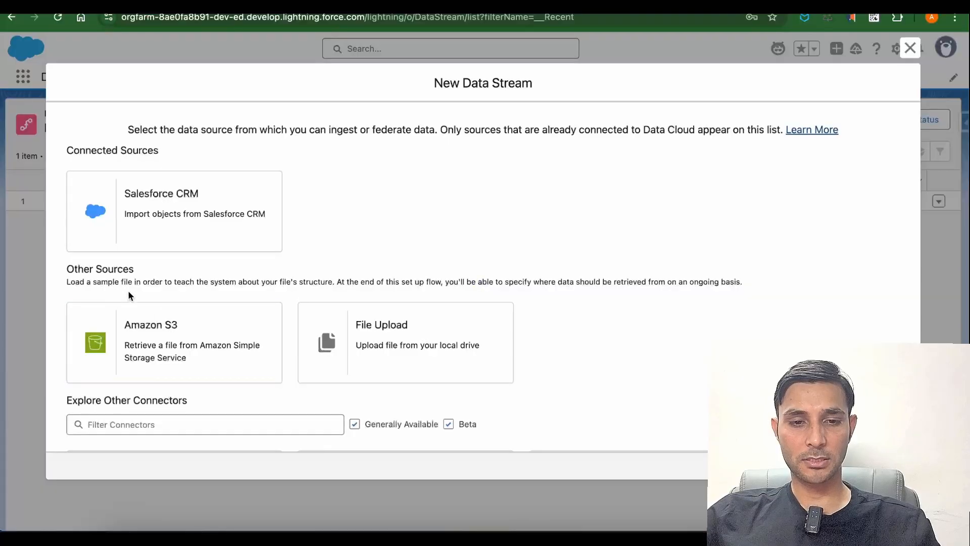
pyautogui.scroll(-3, 601, 353)
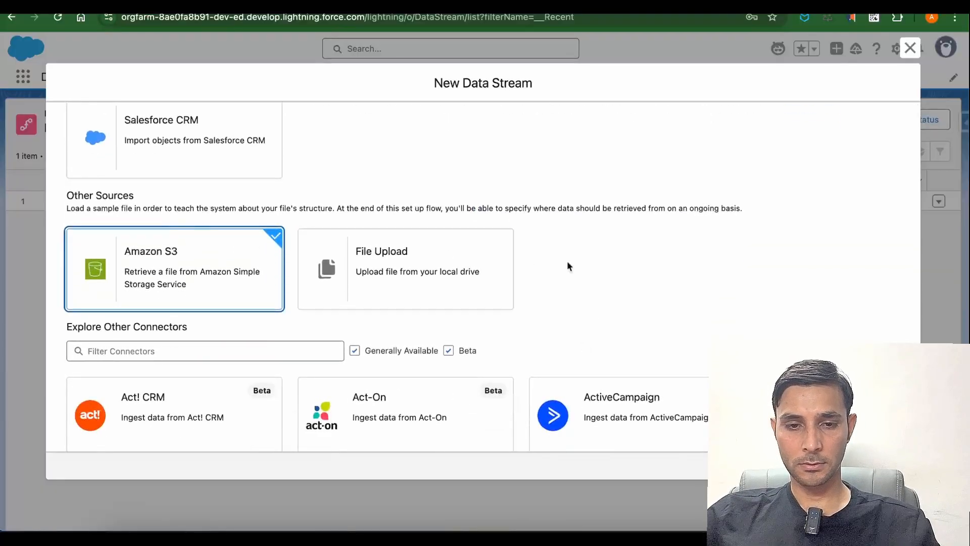
pyautogui.click(891, 465)
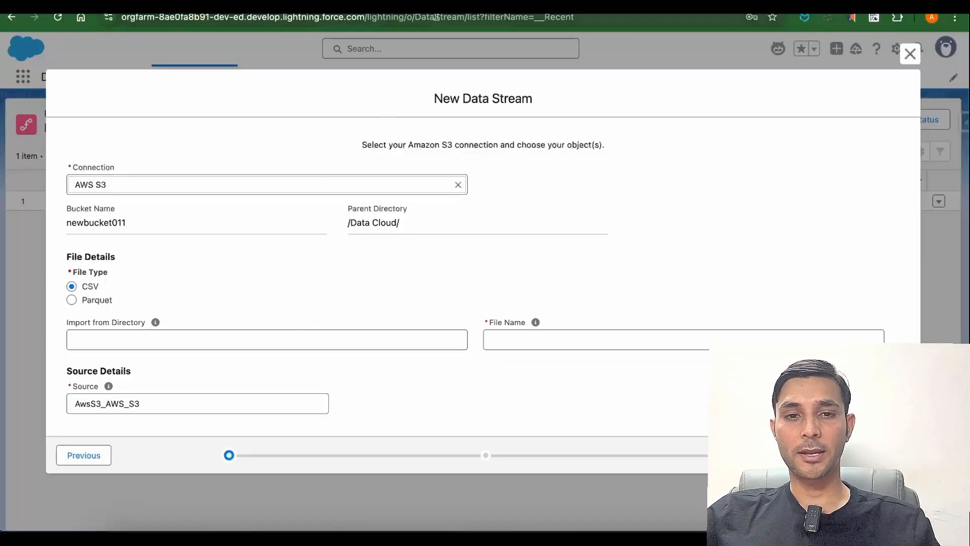
# - Copy the file name Contacts.csv from the S3 folder into the data stream's file name and continue to the data lake object settings
pyautogui.click(435, 6)
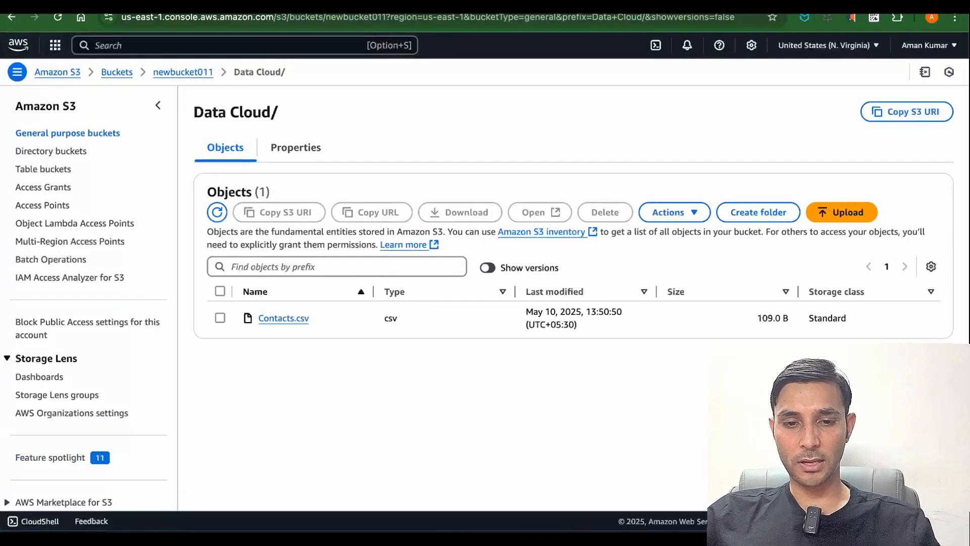
pyautogui.moveTo(318, 316); pyautogui.dragTo(263, 317)
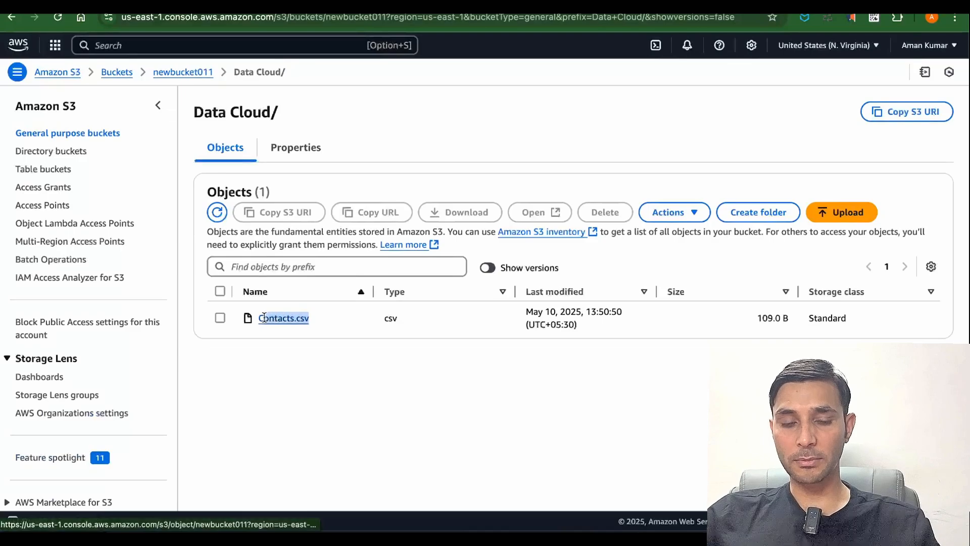
pyautogui.press('super+c')
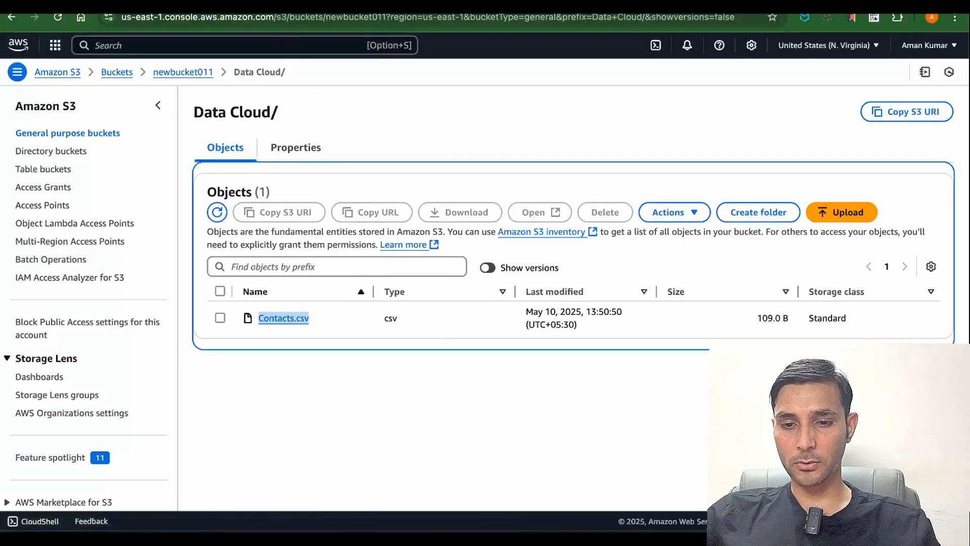
pyautogui.click(232, 6)
pyautogui.click(517, 342)
pyautogui.press('super+v')
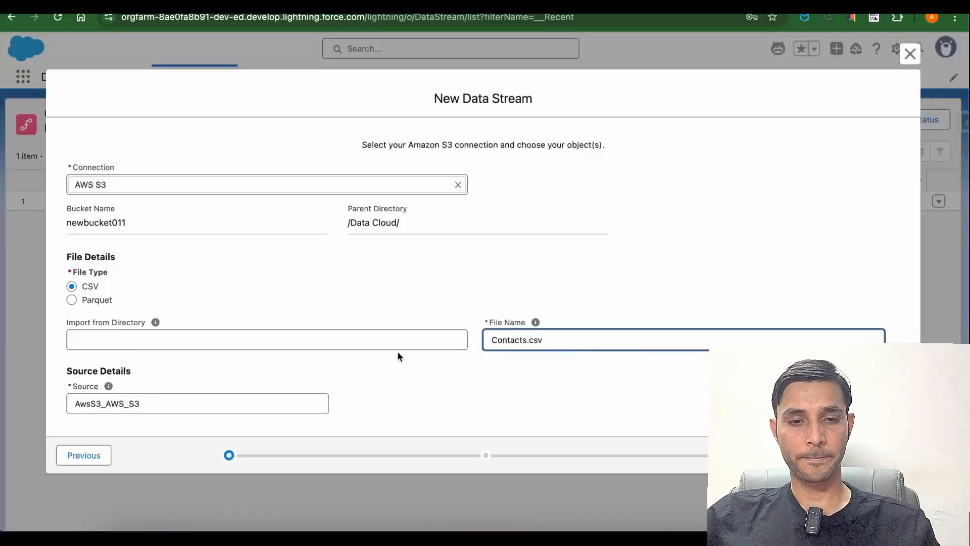
pyautogui.click(507, 316)
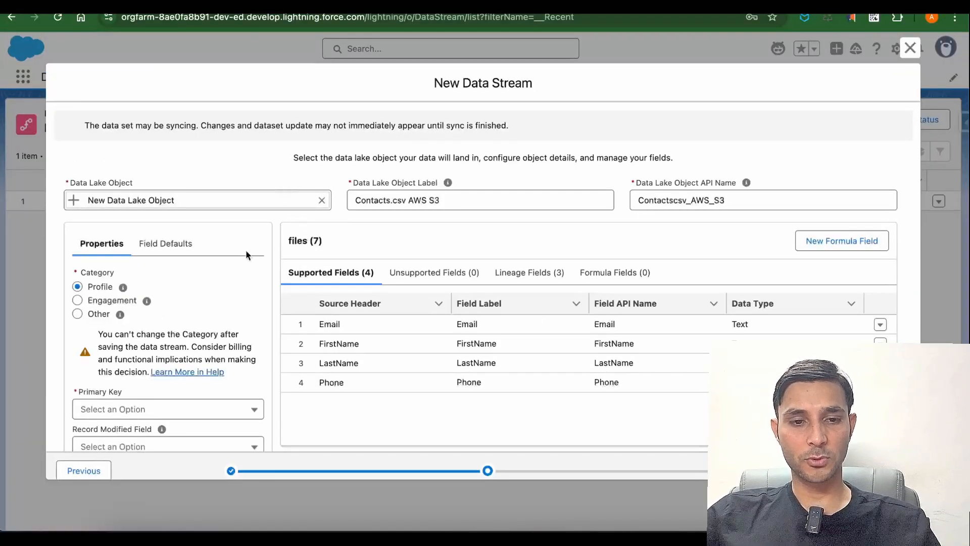
# - Set the new data lake object's primary key to Email and continue to the deployment settings
pyautogui.scroll(-1, 245, 249)
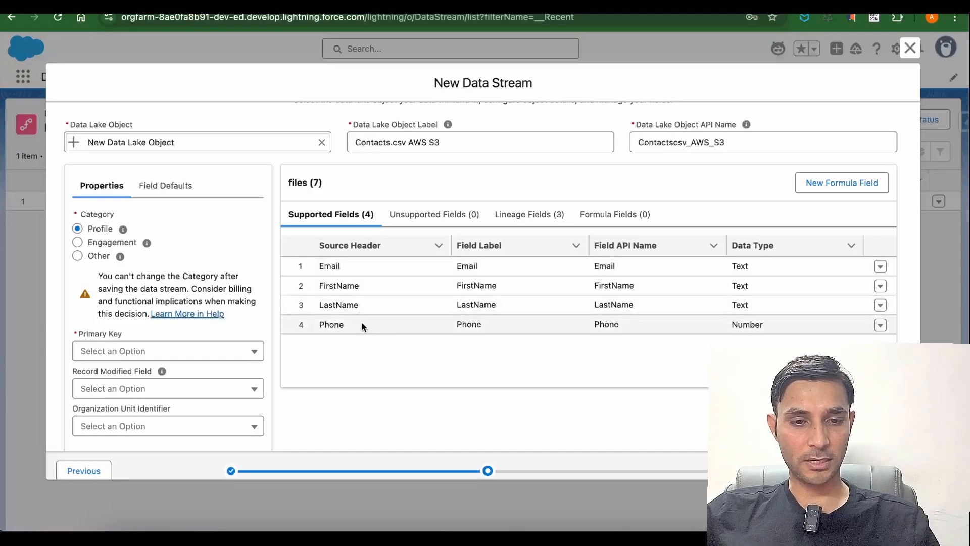
pyautogui.scroll(-1, 361, 324)
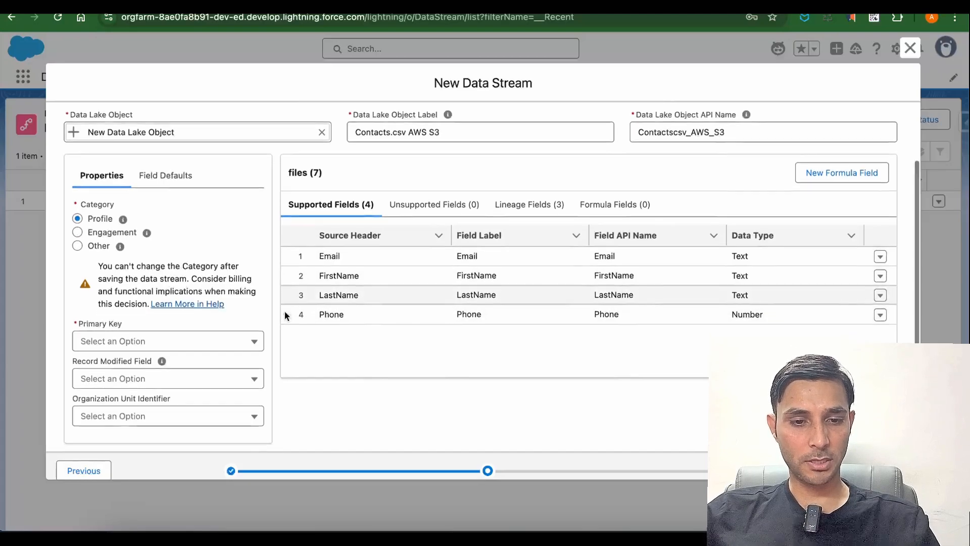
pyautogui.click(114, 347)
pyautogui.click(118, 367)
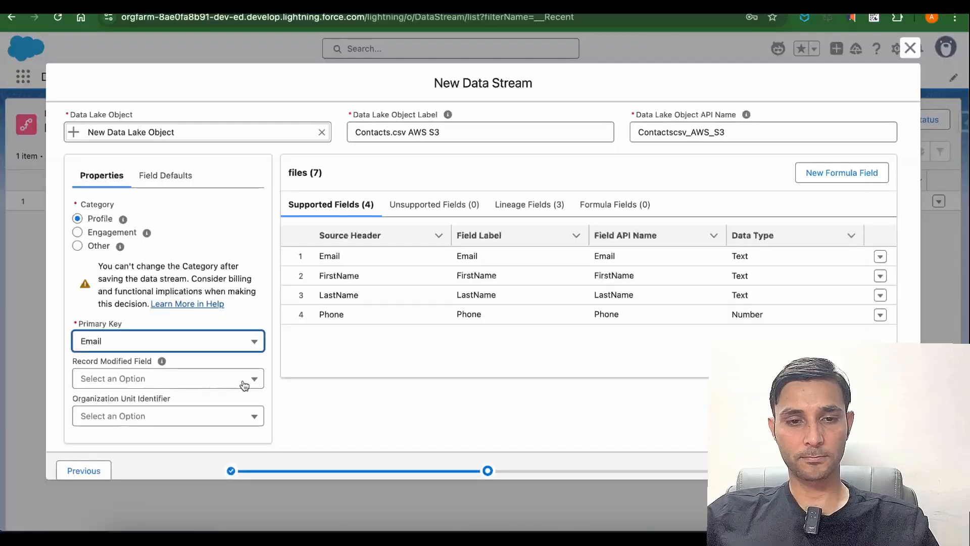
pyautogui.click(890, 470)
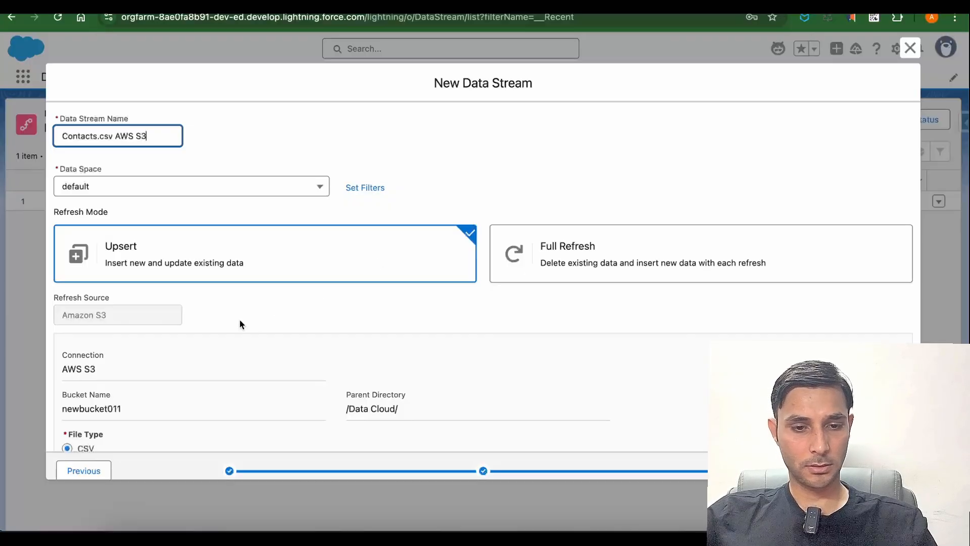
# - Check the refresh frequency options, keep the schedule at None and deploy the Contacts.csv AWS S3 data stream
pyautogui.scroll(-5, 240, 324)
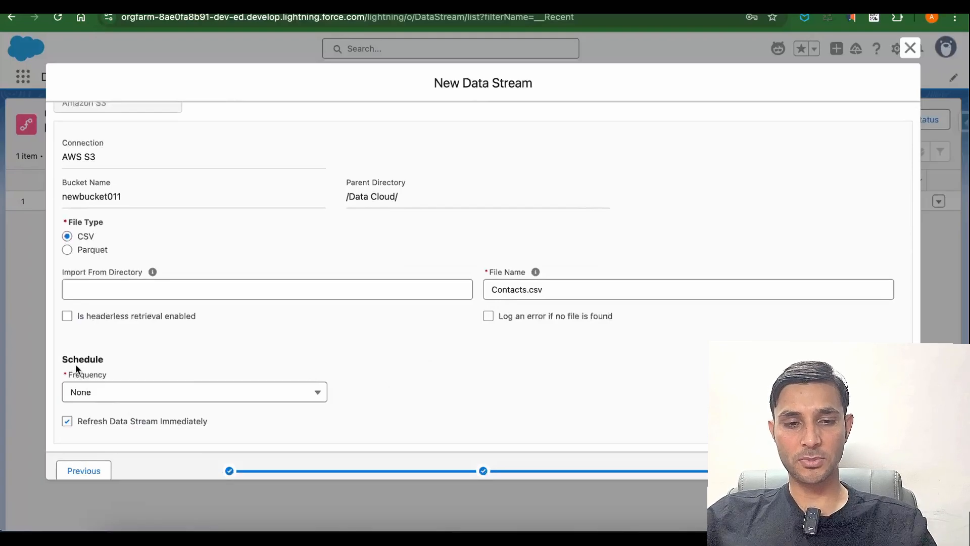
pyautogui.click(123, 393)
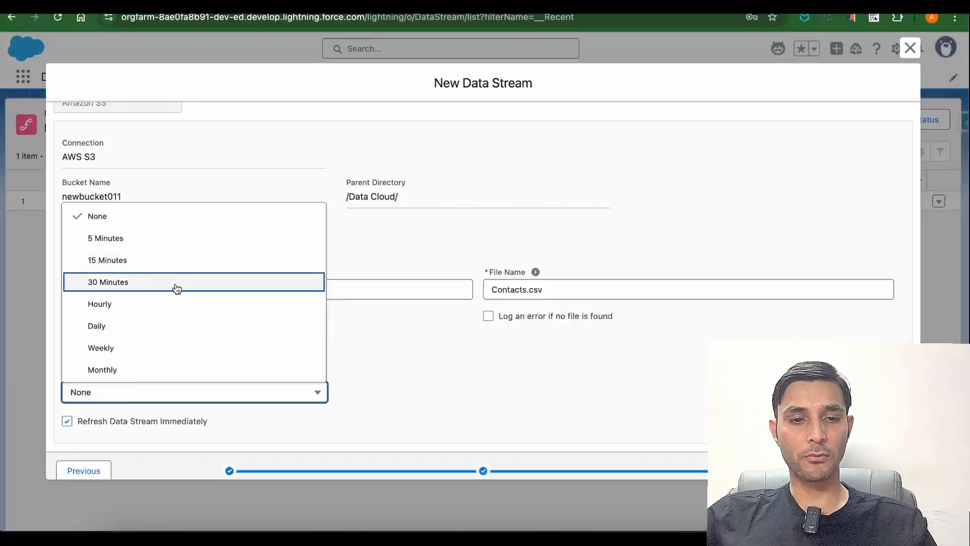
pyautogui.click(411, 368)
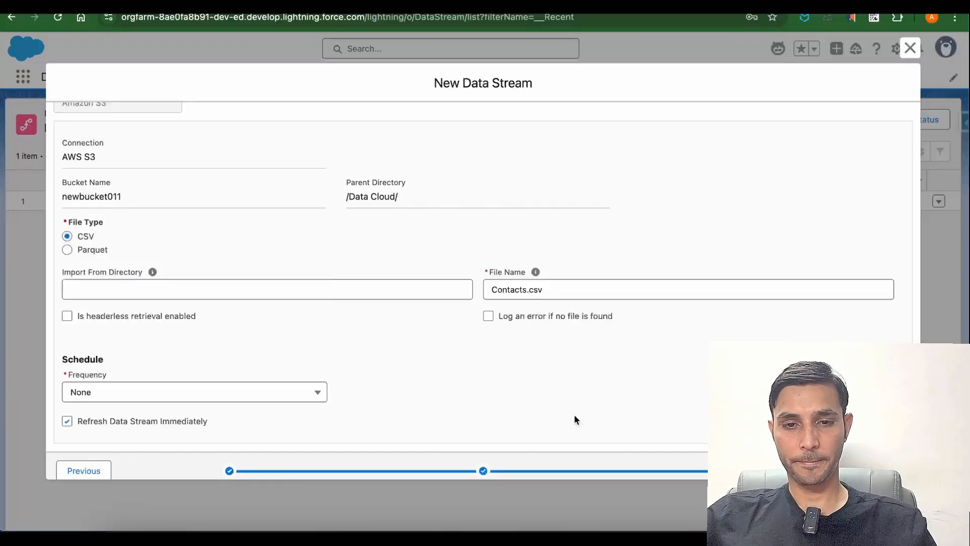
pyautogui.click(891, 471)
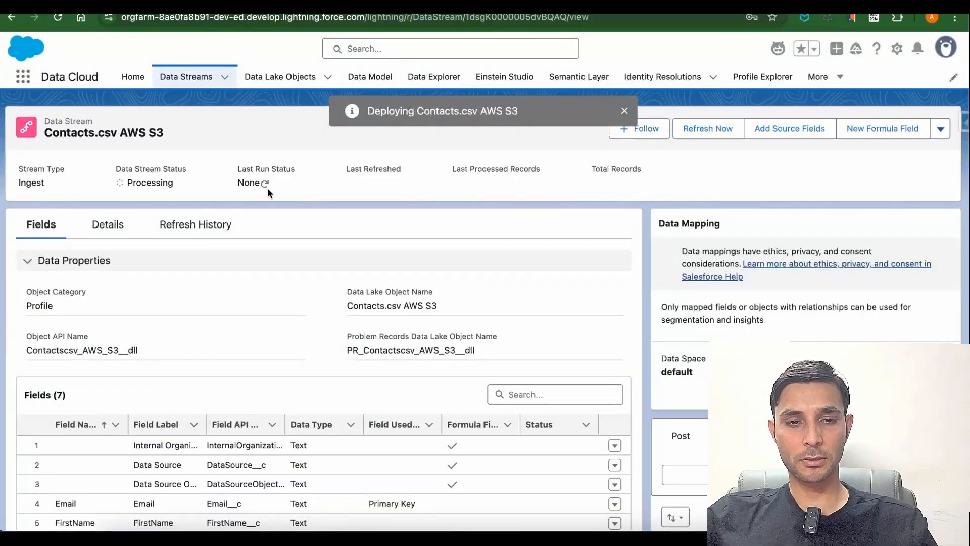
# - Update the data stream's last run status and dismiss the error notices
pyautogui.doubleClick(149, 182)
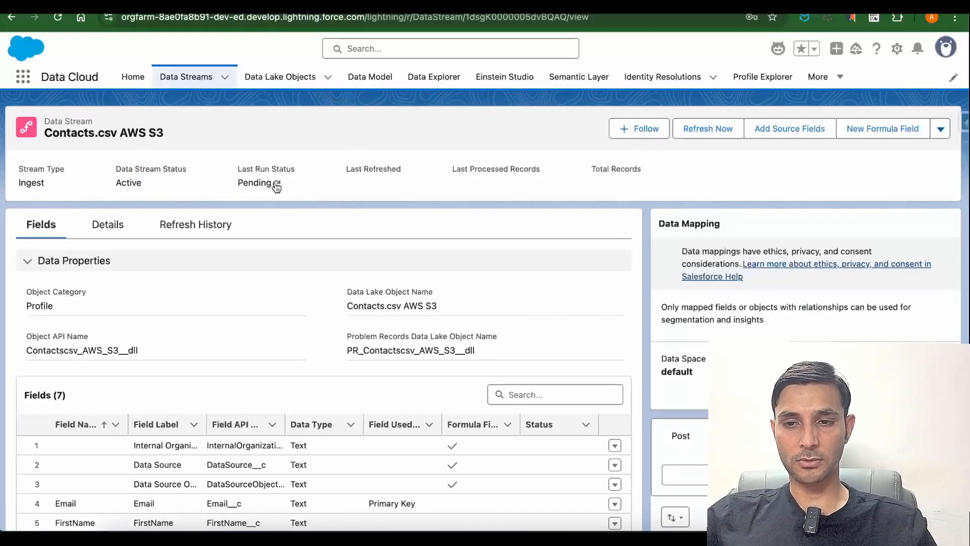
pyautogui.click(277, 185)
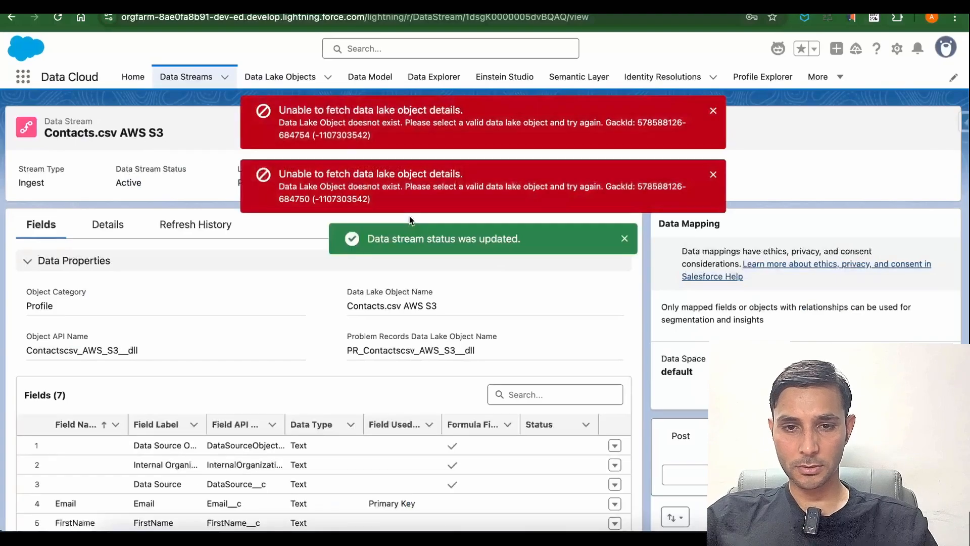
pyautogui.moveTo(335, 111); pyautogui.dragTo(408, 114)
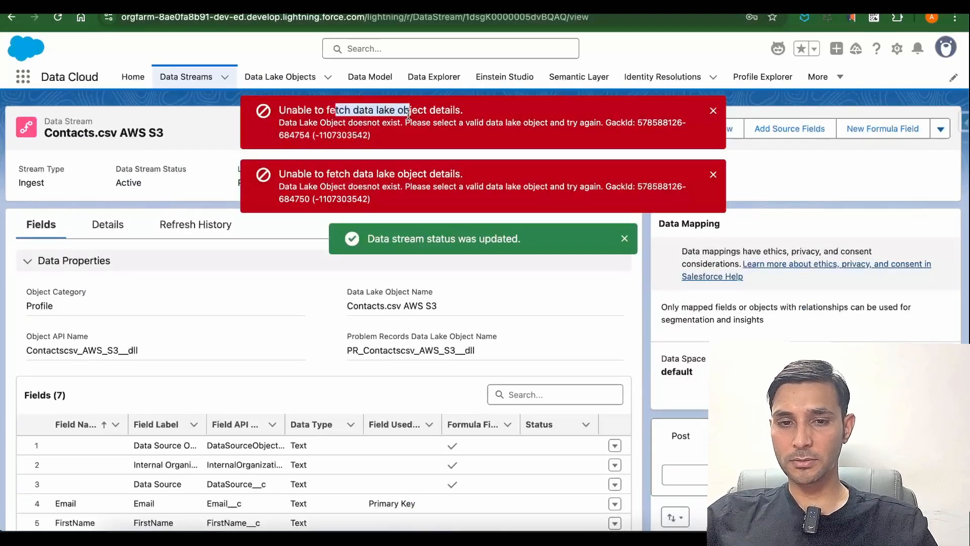
pyautogui.click(713, 177)
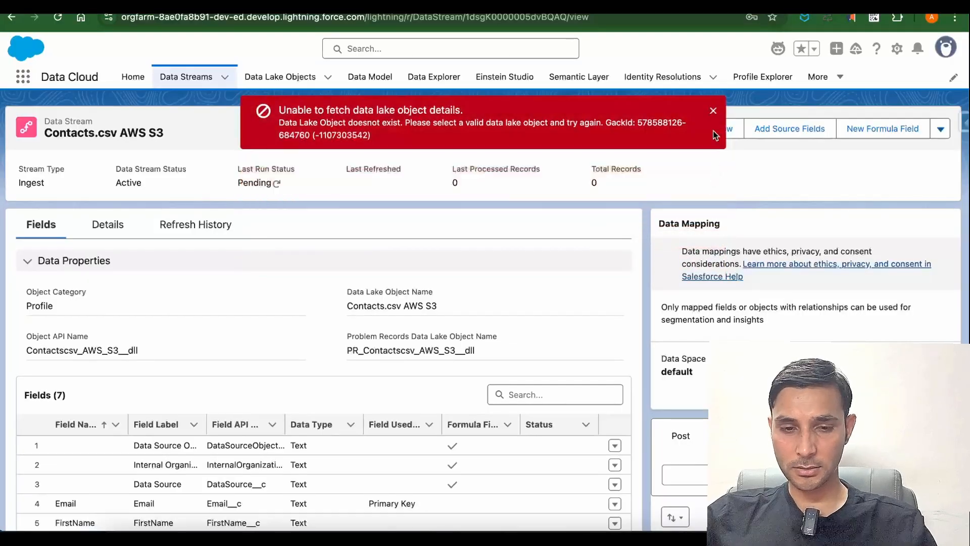
pyautogui.click(713, 110)
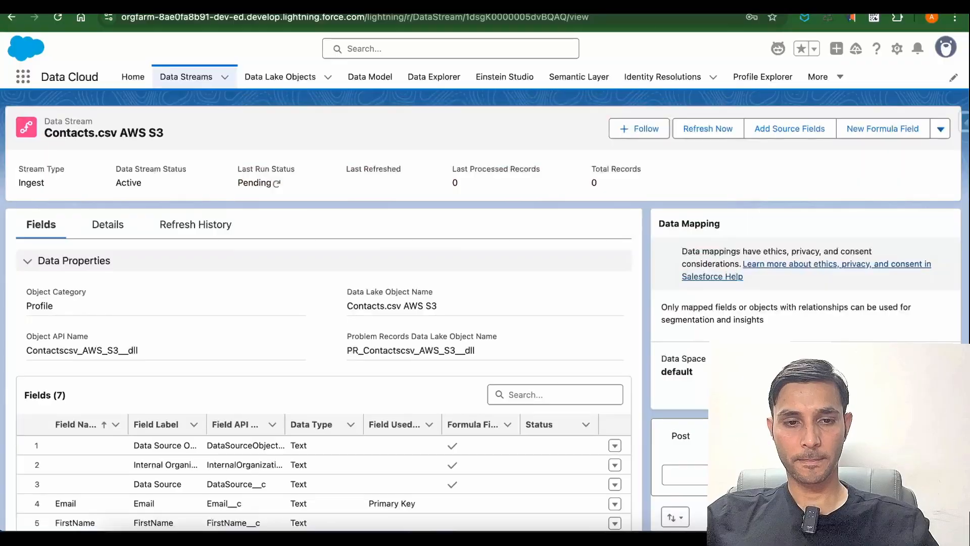
# - Start the data mapping and add the standard Individual and Contact Point Email objects as its data model entities
pyautogui.click(929, 367)
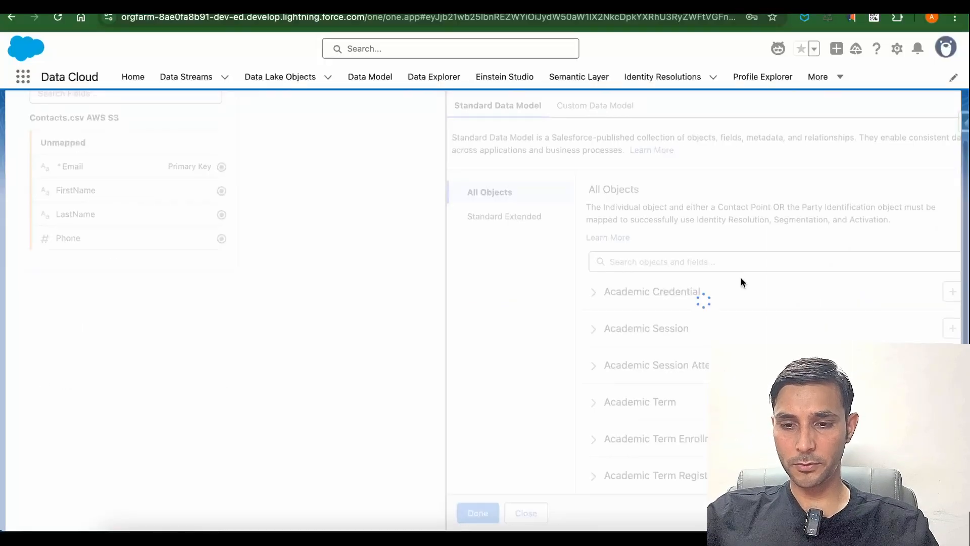
pyautogui.click(660, 266)
pyautogui.write('indi')
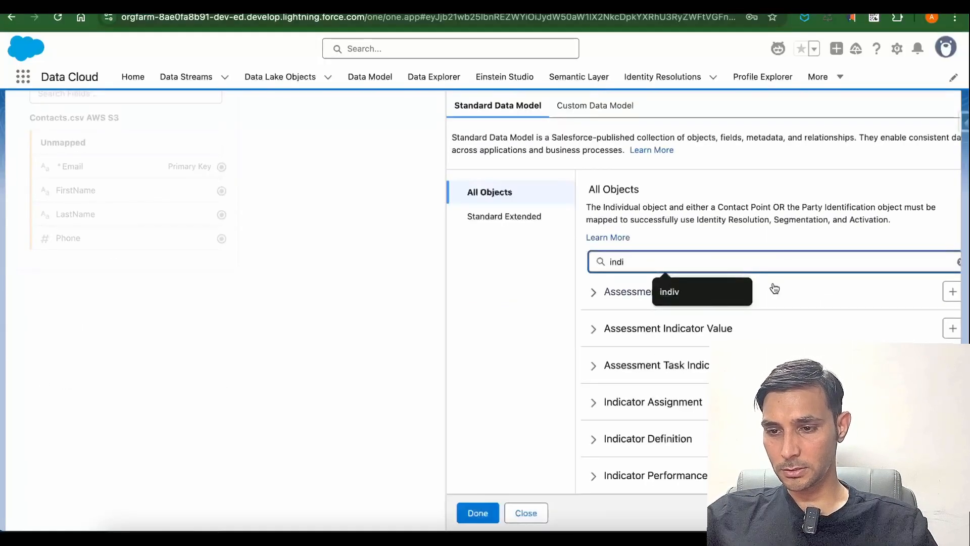
pyautogui.scroll(-2, 694, 419)
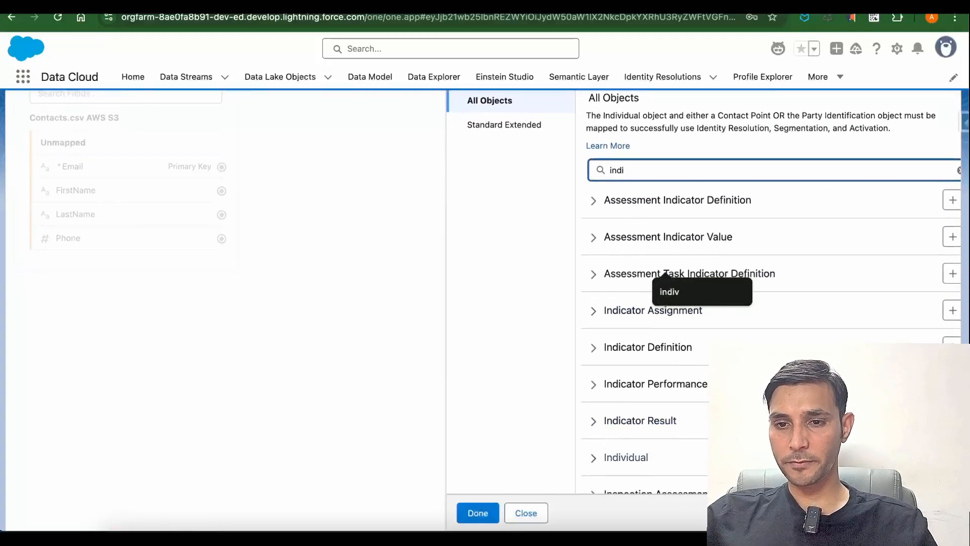
pyautogui.click(640, 167)
pyautogui.write('em')
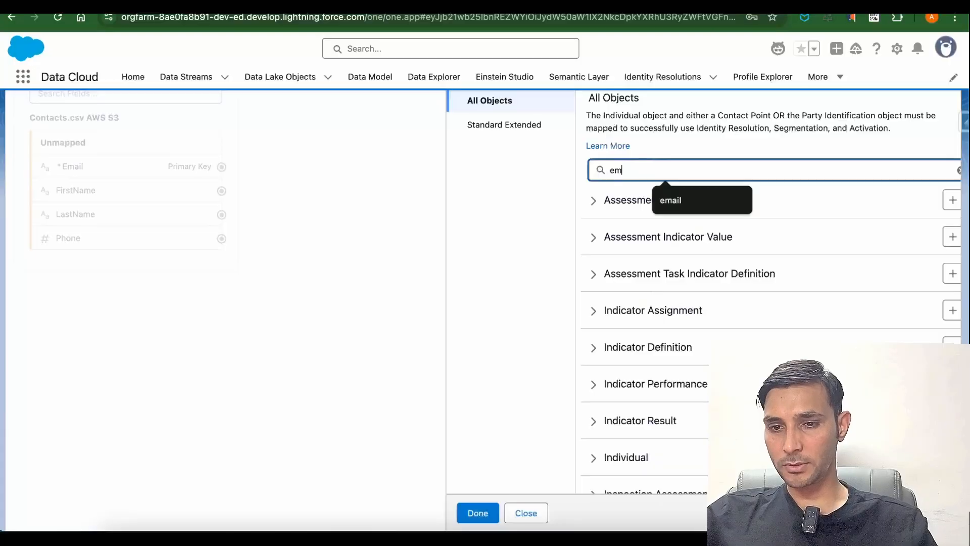
pyautogui.write('ail')
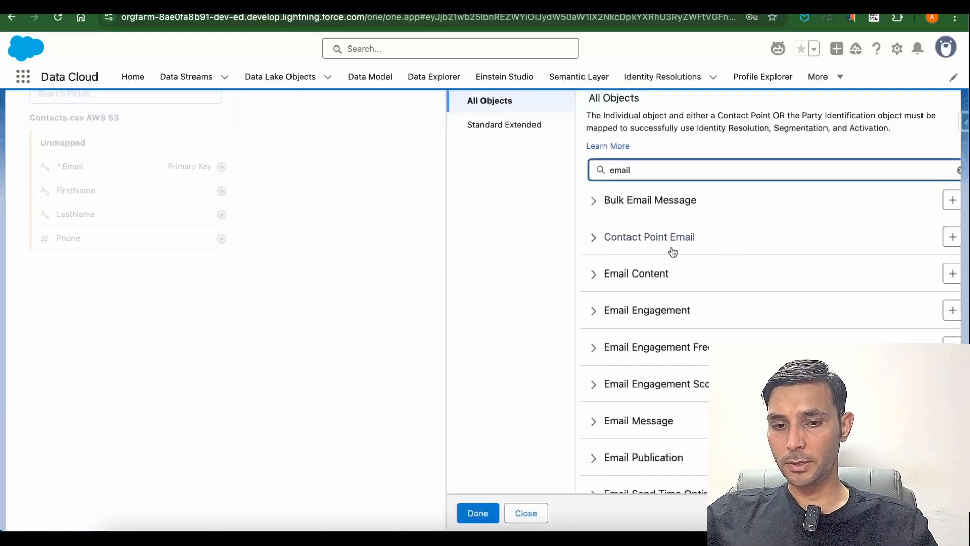
pyautogui.click(952, 245)
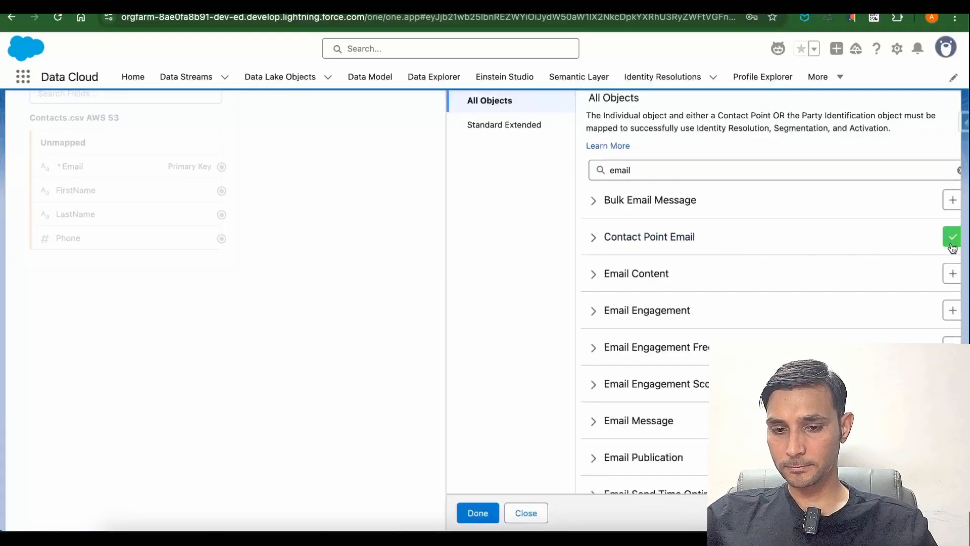
pyautogui.click(481, 511)
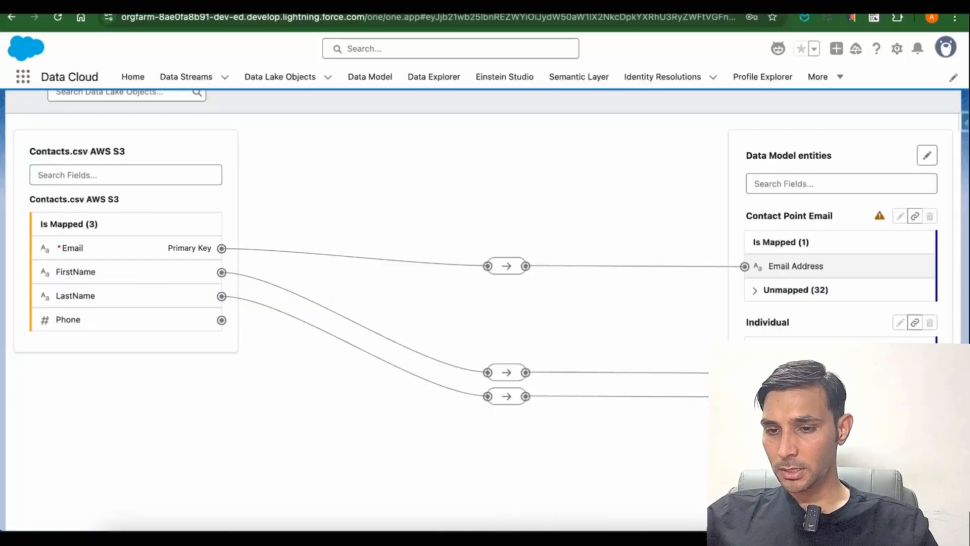
# - Map the source Email primary key to the Individual object's identifier field
pyautogui.moveTo(748, 322); pyautogui.dragTo(788, 323)
pyautogui.click(772, 353)
pyautogui.click(216, 248)
pyautogui.scroll(-7, 747, 389)
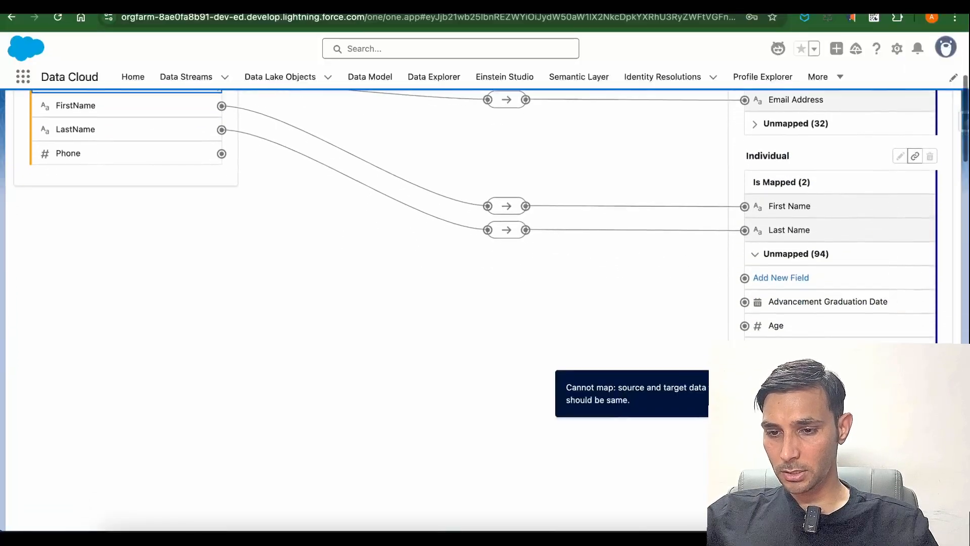
pyautogui.scroll(-6, 748, 389)
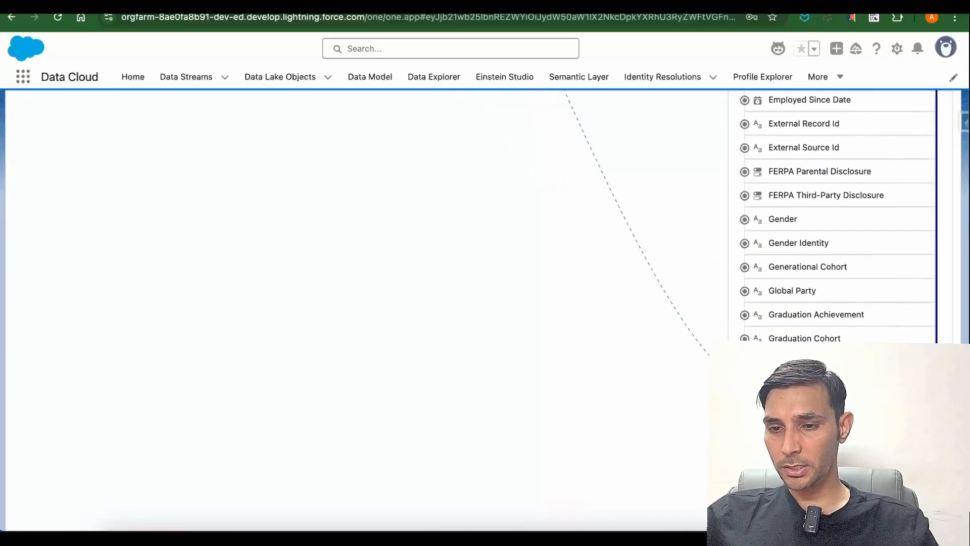
pyautogui.scroll(1, 748, 389)
pyautogui.scroll(12, 794, 272)
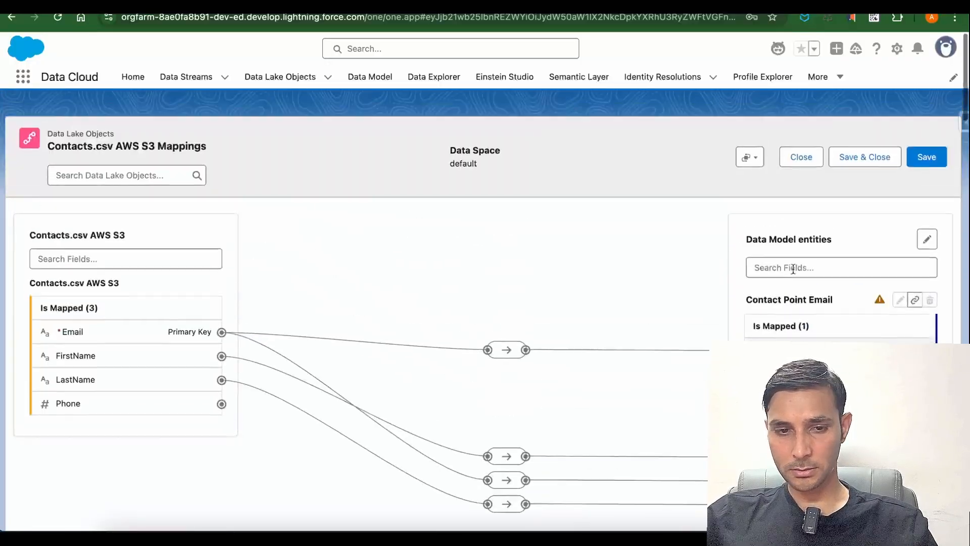
# - Map the source Email field to Contact Point Email Id and one further unmapped field of the Contact Point Email object
pyautogui.scroll(-2, 485, 303)
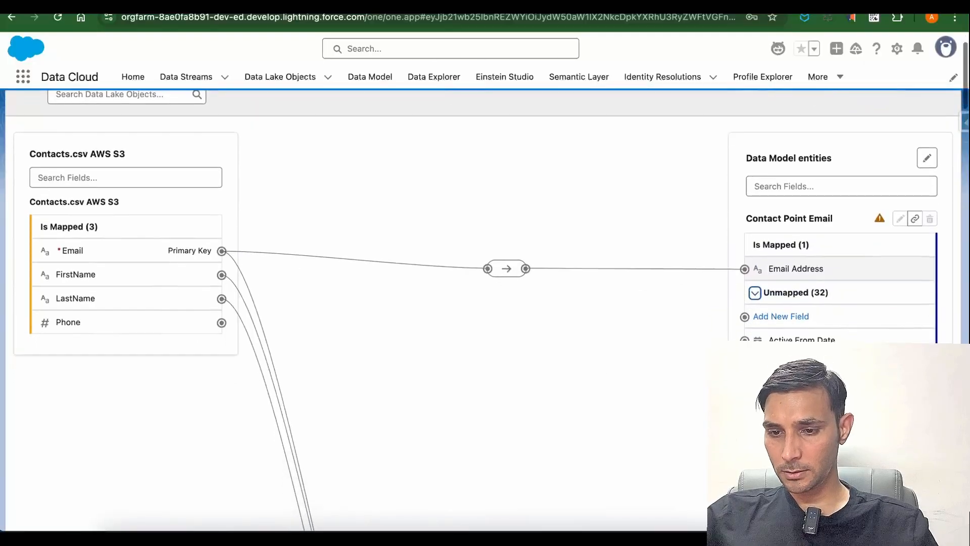
pyautogui.click(207, 250)
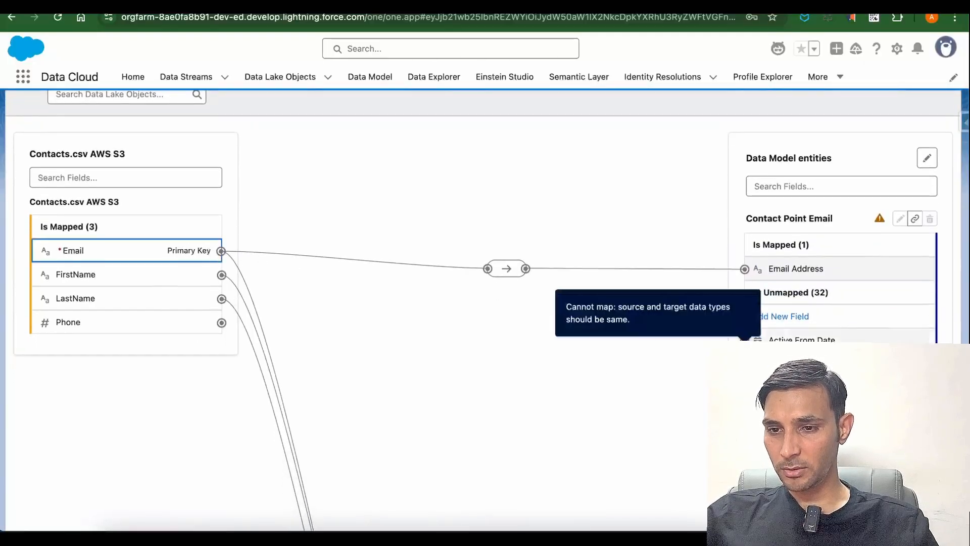
pyautogui.scroll(-3, 748, 404)
pyautogui.scroll(-3, 836, 318)
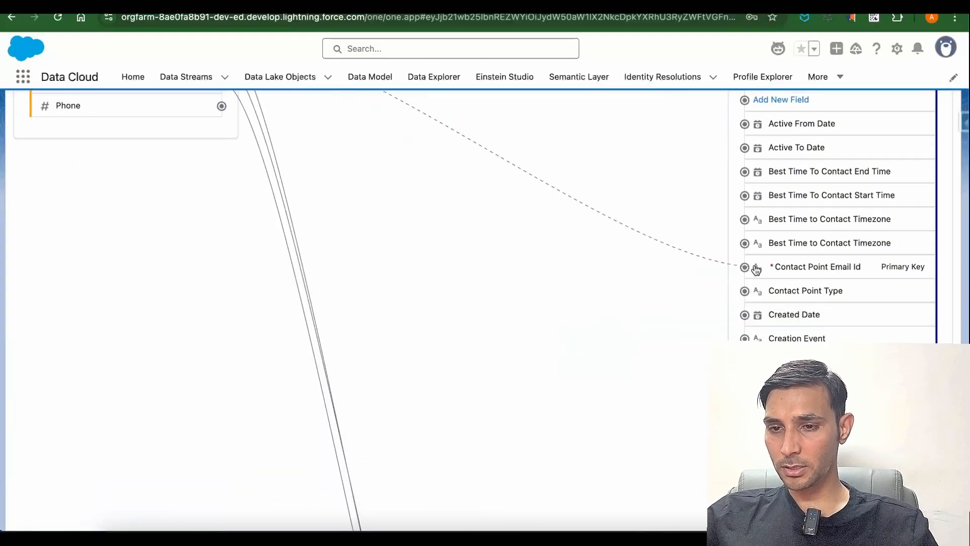
pyautogui.click(756, 269)
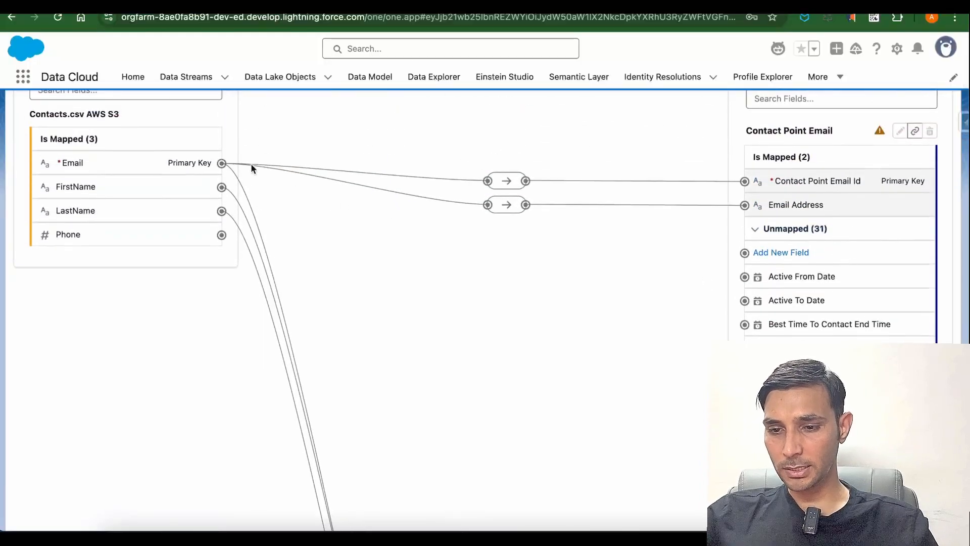
pyautogui.click(222, 163)
pyautogui.scroll(-5, 834, 336)
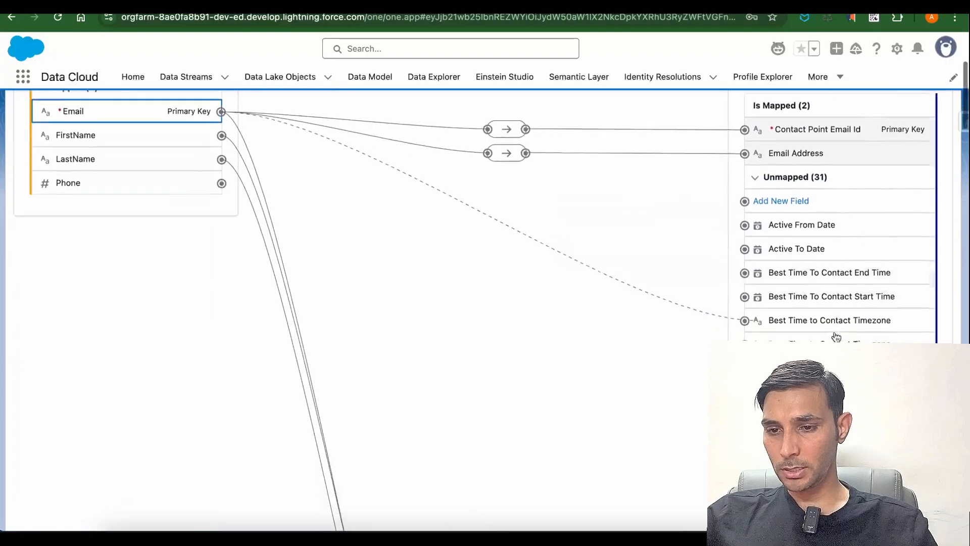
pyautogui.scroll(-5, 837, 337)
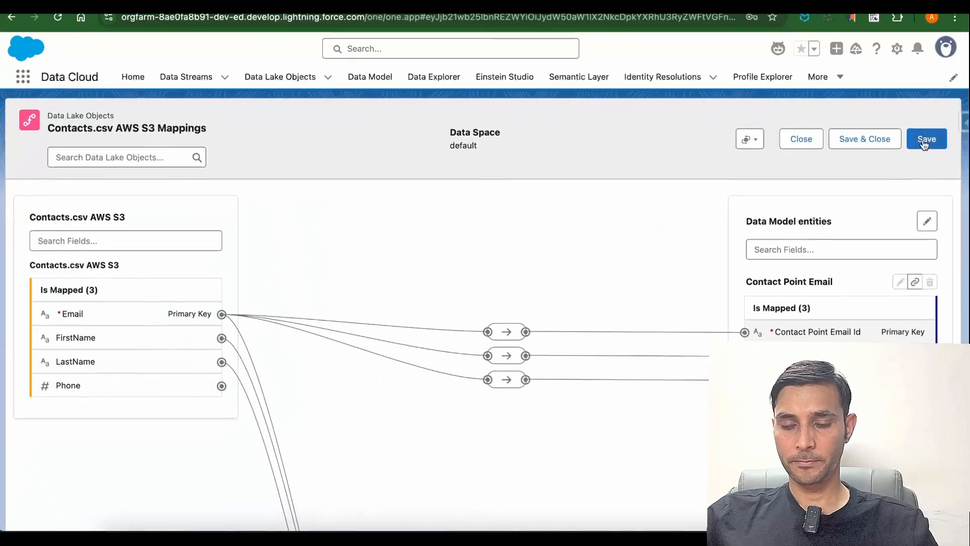
# - Save the Contacts.csv AWS S3 mappings, dismiss the error notices and close the mapping editor
pyautogui.click(922, 139)
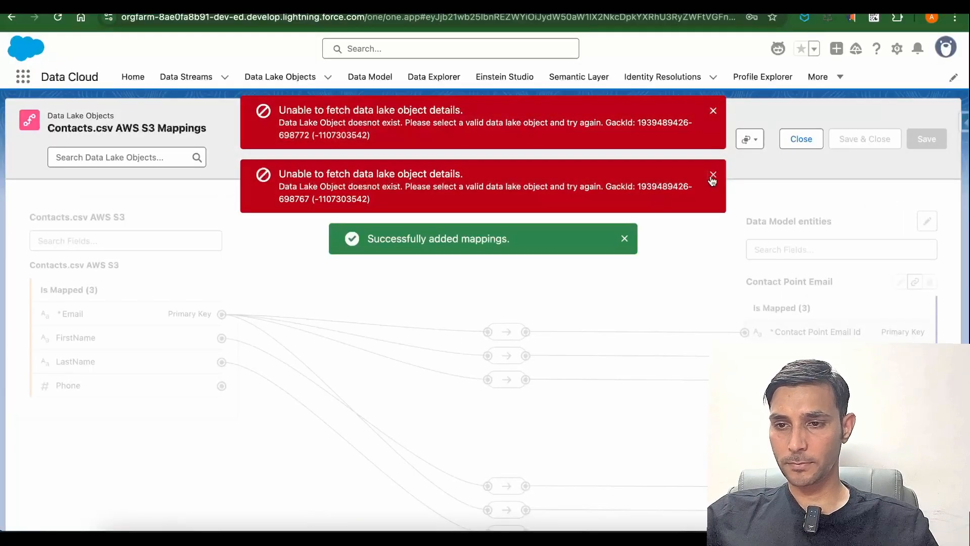
pyautogui.click(712, 177)
pyautogui.click(712, 110)
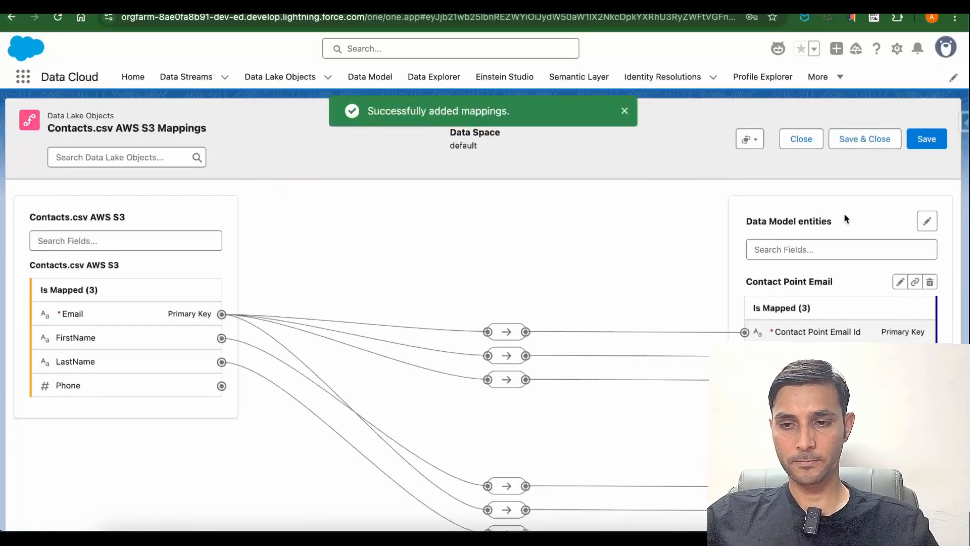
pyautogui.click(865, 140)
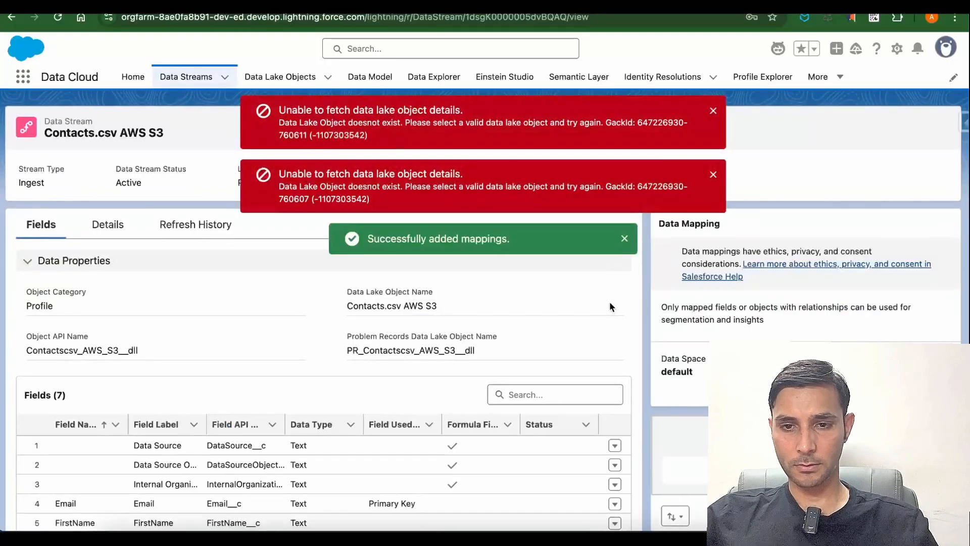
# - Dismiss the error notices and refresh the data stream with the Refresh Only New Files method
pyautogui.click(712, 174)
pyautogui.click(713, 110)
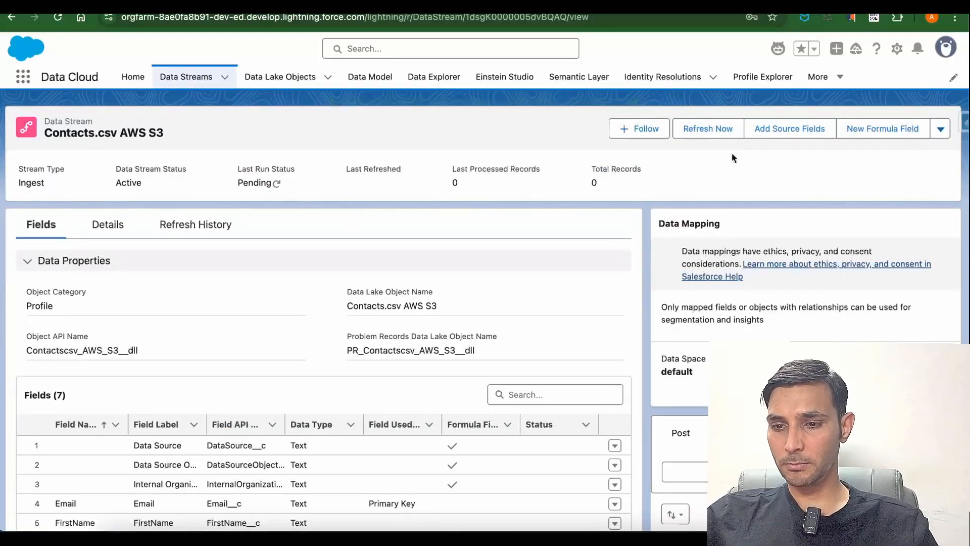
pyautogui.click(701, 130)
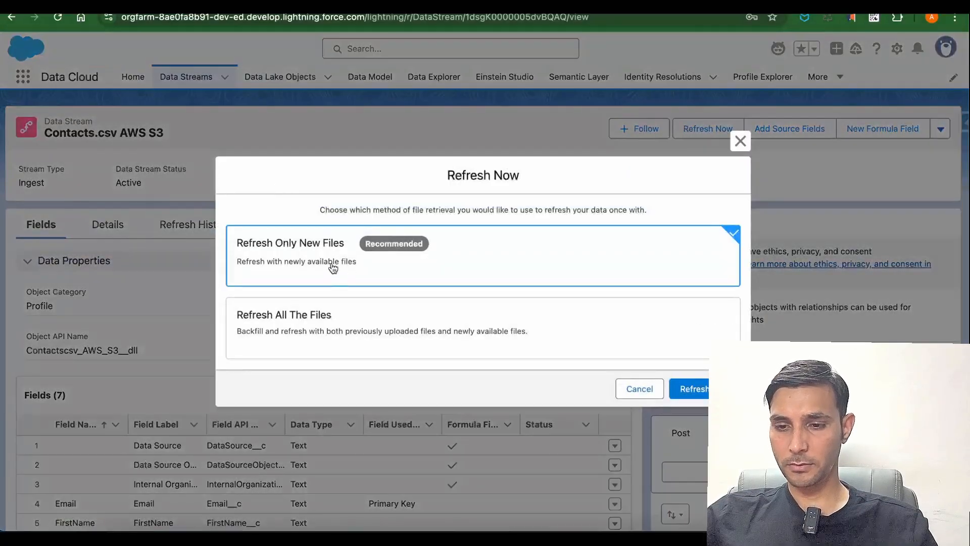
pyautogui.click(714, 389)
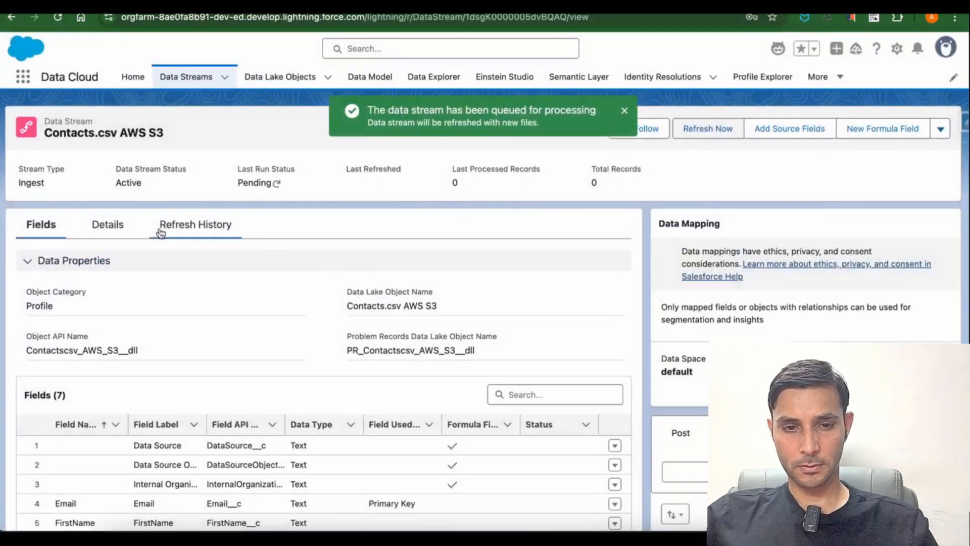
# - Examine the data stream's refresh history, updating its last run status twice and dismissing the error notices
pyautogui.click(195, 225)
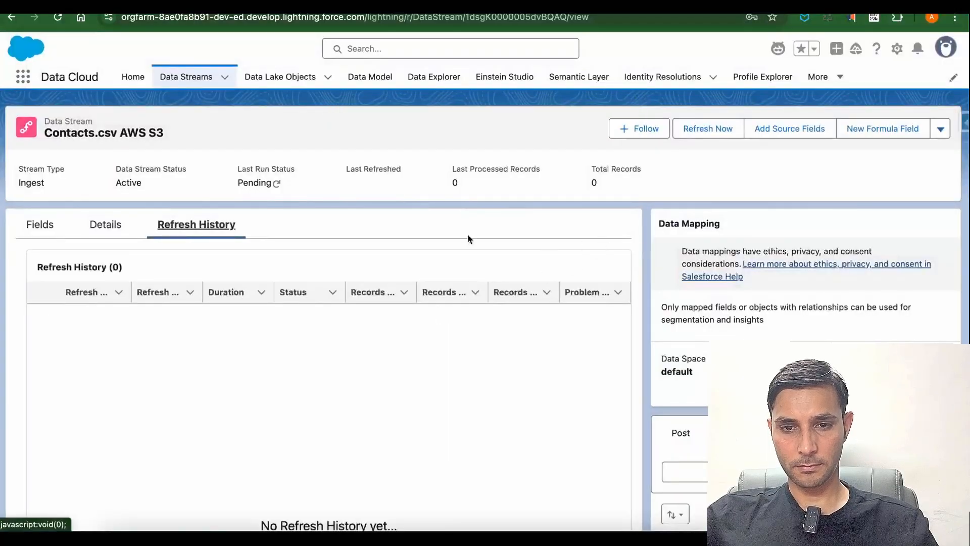
pyautogui.click(277, 183)
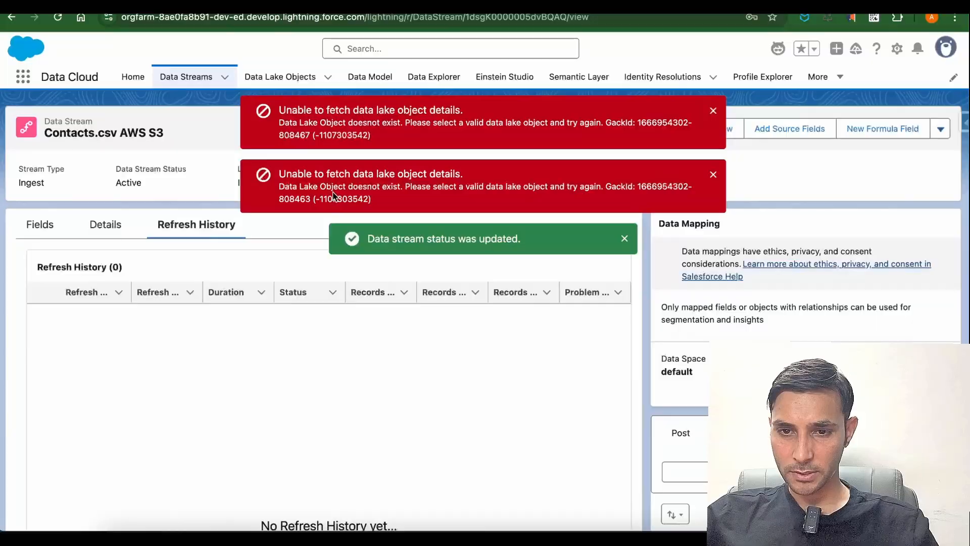
pyautogui.moveTo(309, 186); pyautogui.dragTo(363, 187)
pyautogui.moveTo(433, 186); pyautogui.dragTo(503, 186)
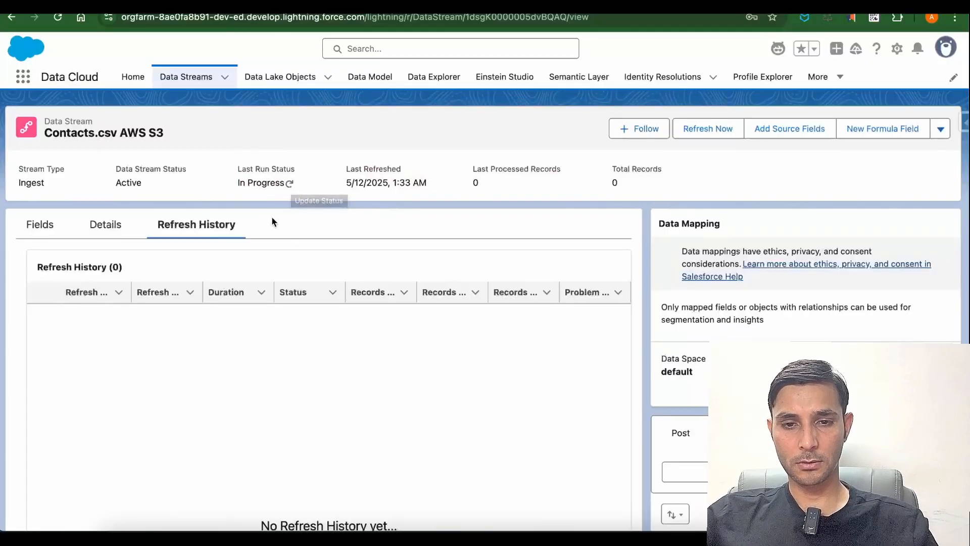
pyautogui.click(290, 185)
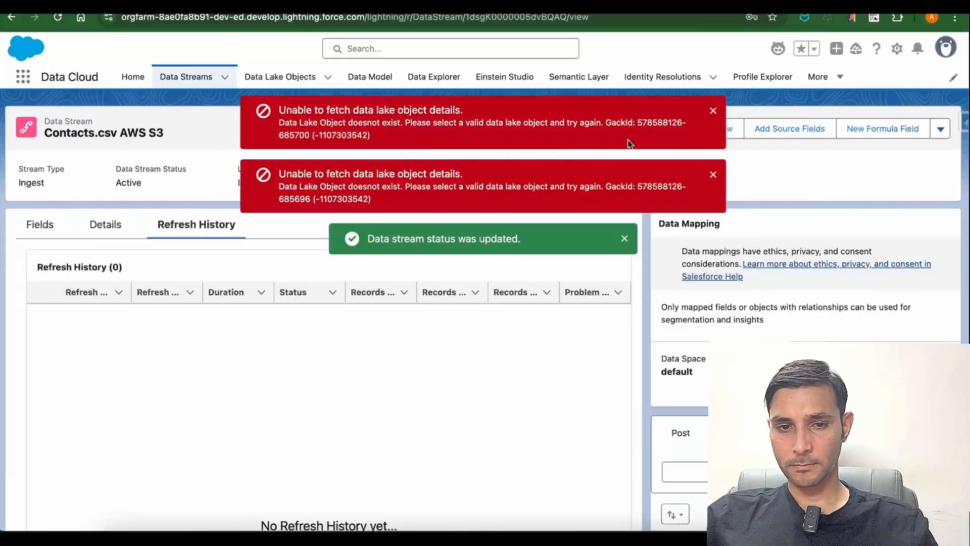
pyautogui.click(713, 111)
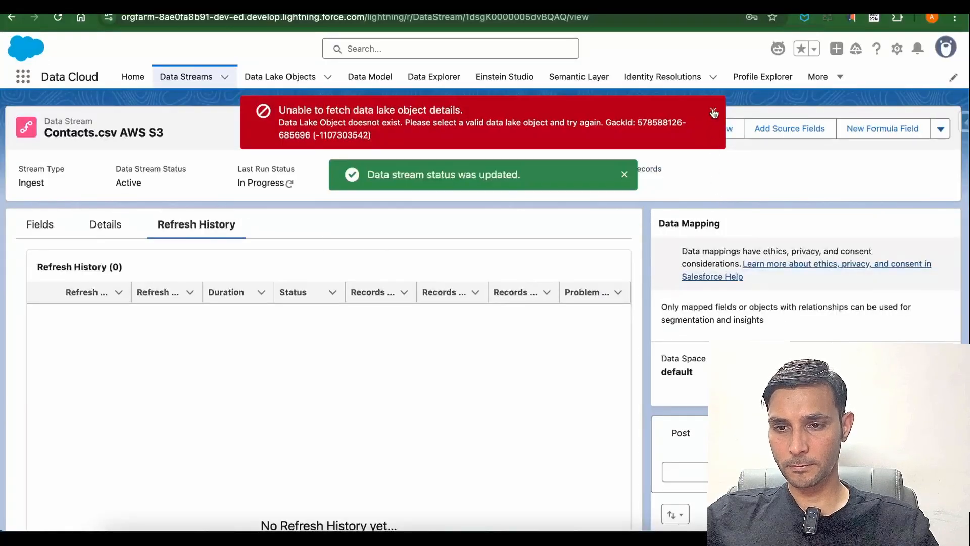
pyautogui.click(713, 111)
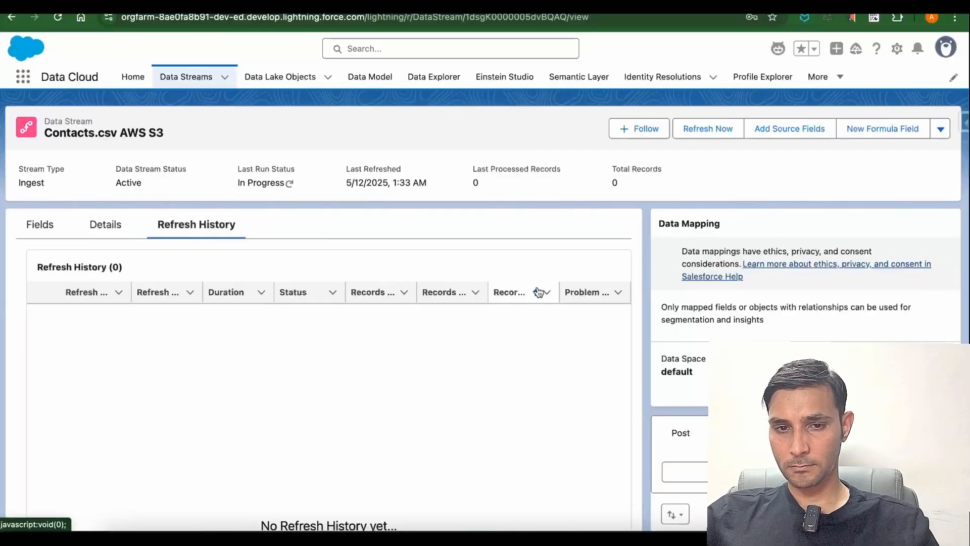
pyautogui.scroll(-3, 538, 292)
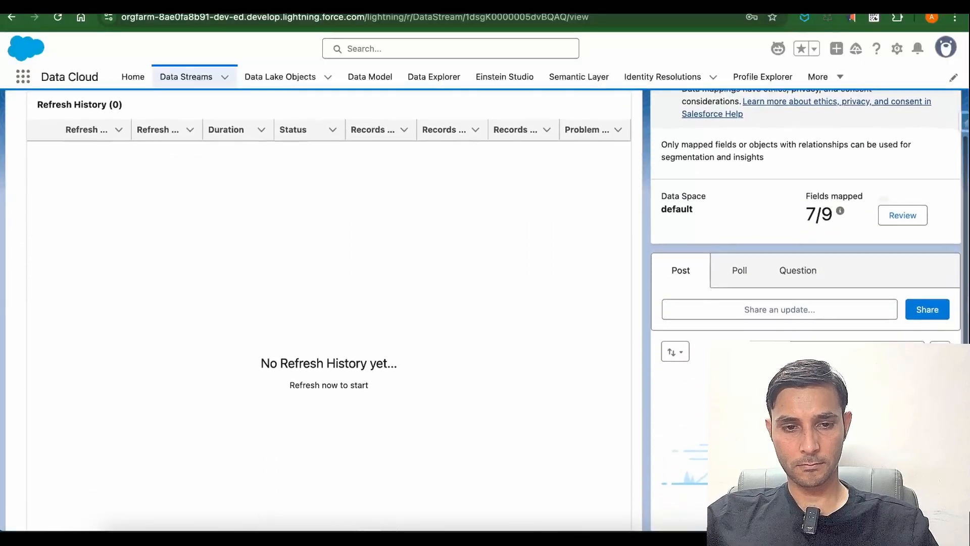
pyautogui.scroll(5, 684, 336)
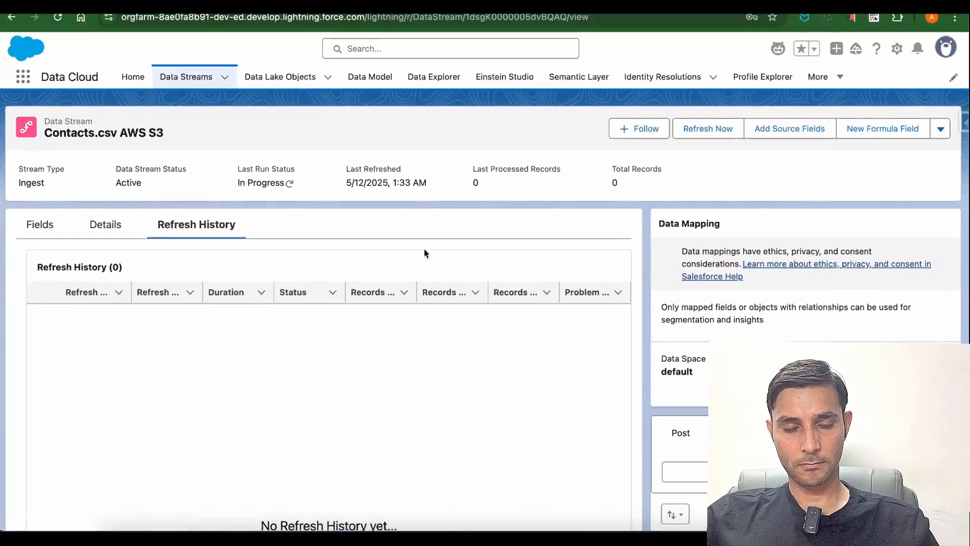
# - Review the data stream's details, including its refresh settings, Amazon S3 authentication and data stream definition
pyautogui.click(100, 222)
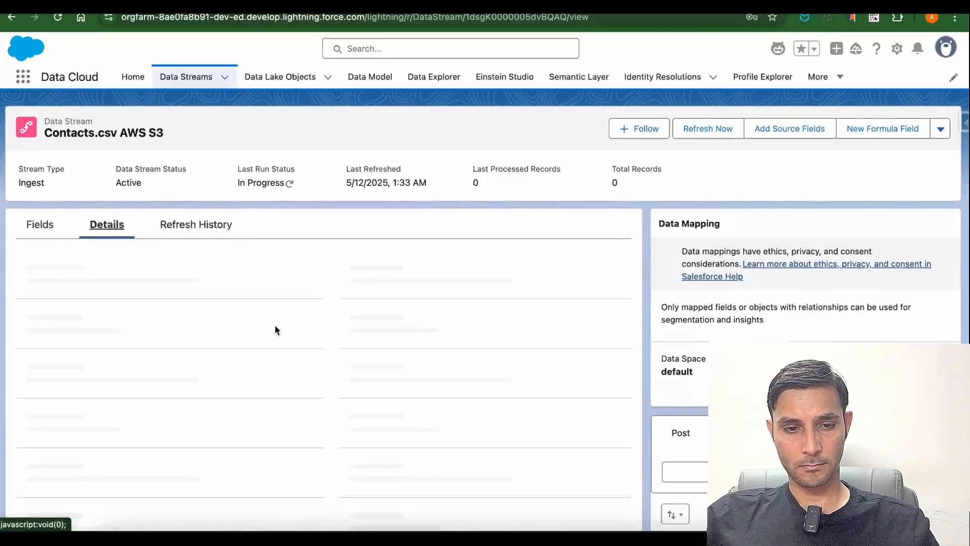
pyautogui.scroll(-1, 275, 329)
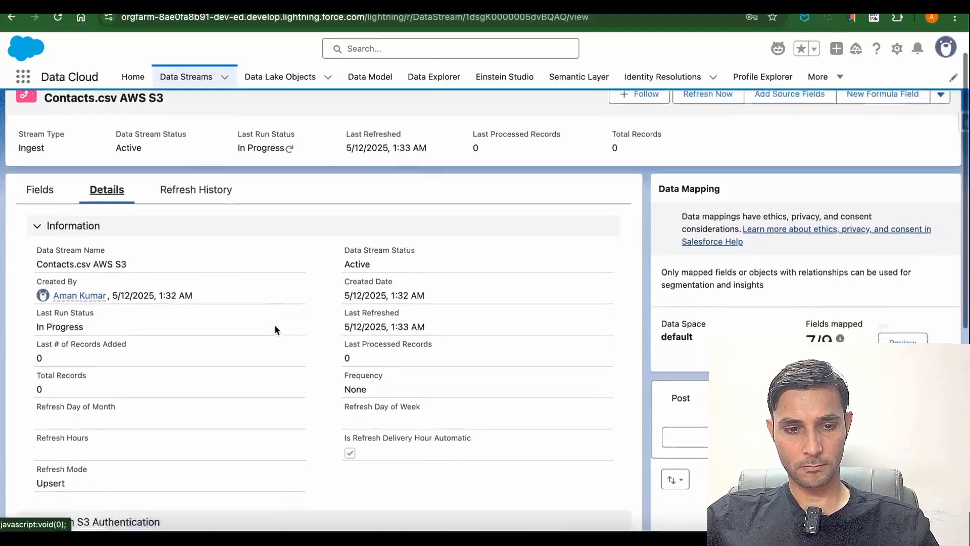
pyautogui.scroll(-1, 275, 330)
pyautogui.scroll(-1, 275, 329)
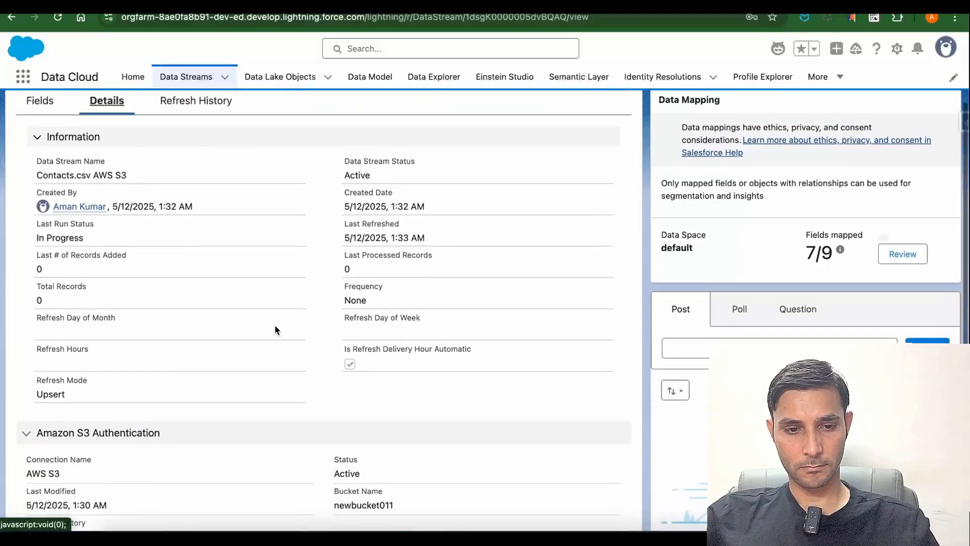
pyautogui.scroll(-3, 275, 329)
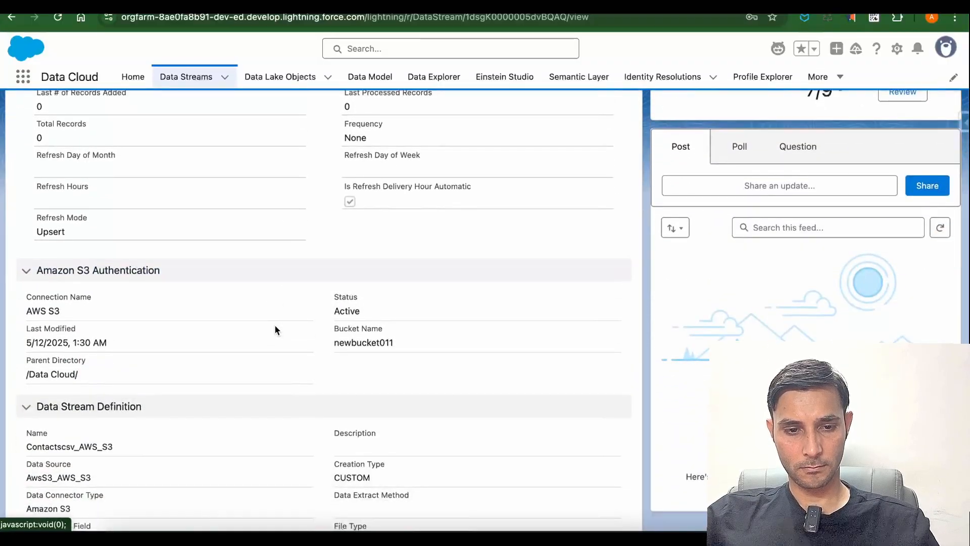
pyautogui.scroll(-2, 275, 330)
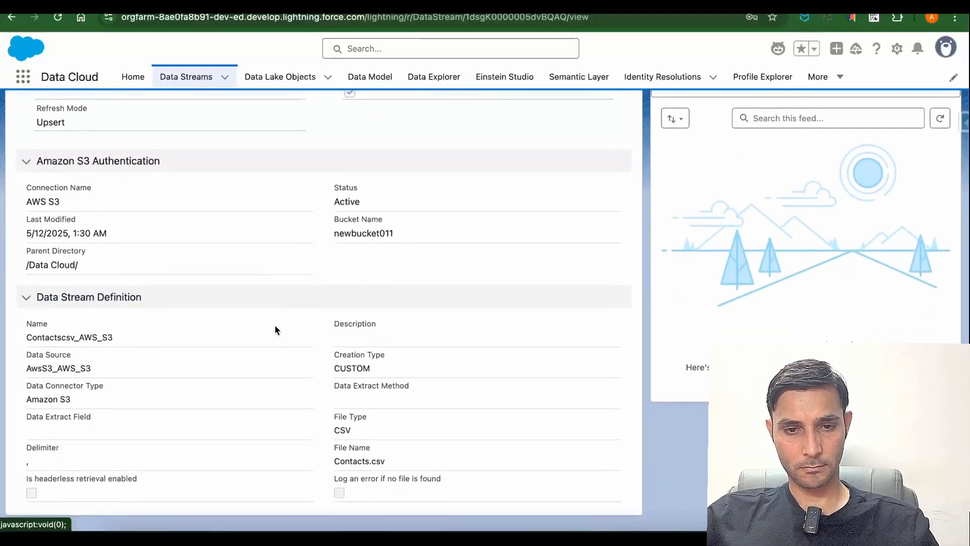
pyautogui.scroll(7, 276, 327)
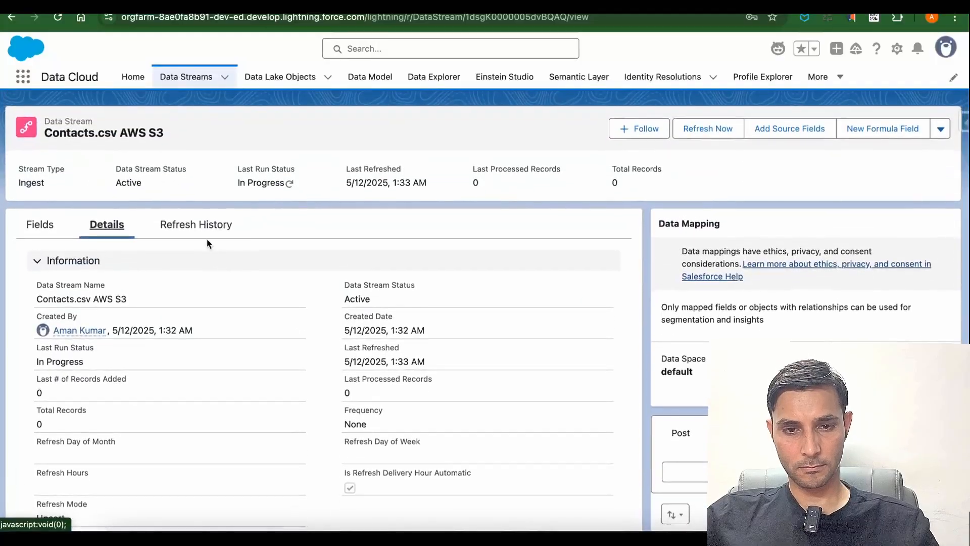
# - Return to the data stream's refresh history, update the last run status and dismiss the error notices
pyautogui.click(202, 226)
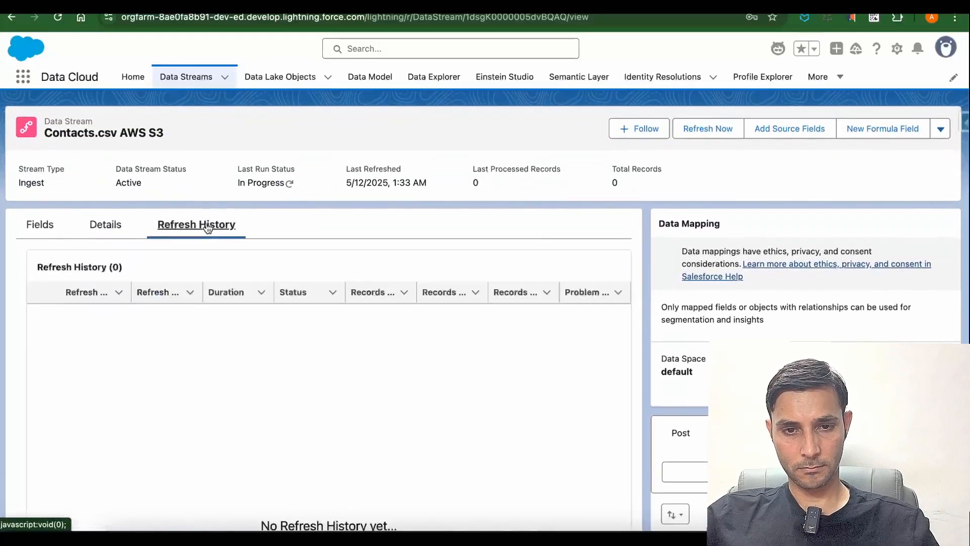
pyautogui.click(289, 183)
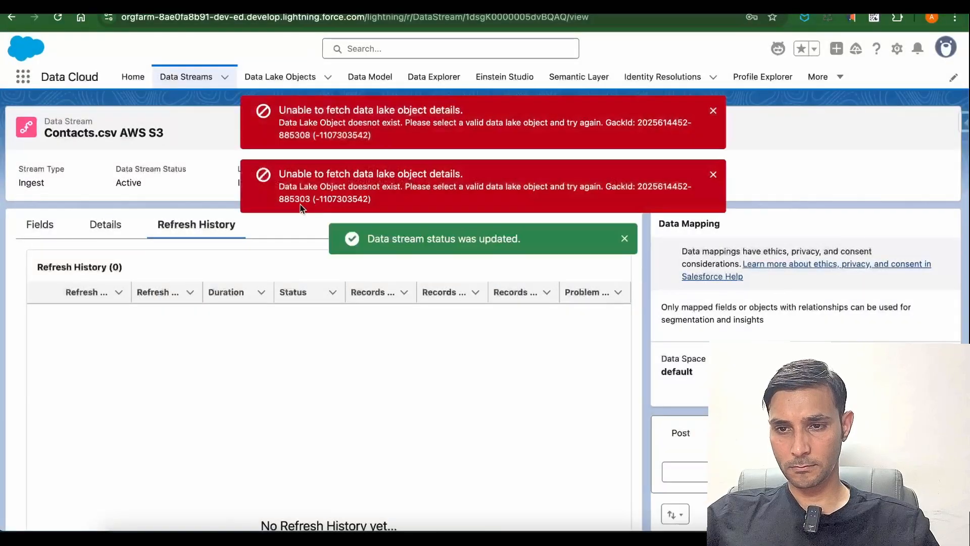
pyautogui.click(713, 175)
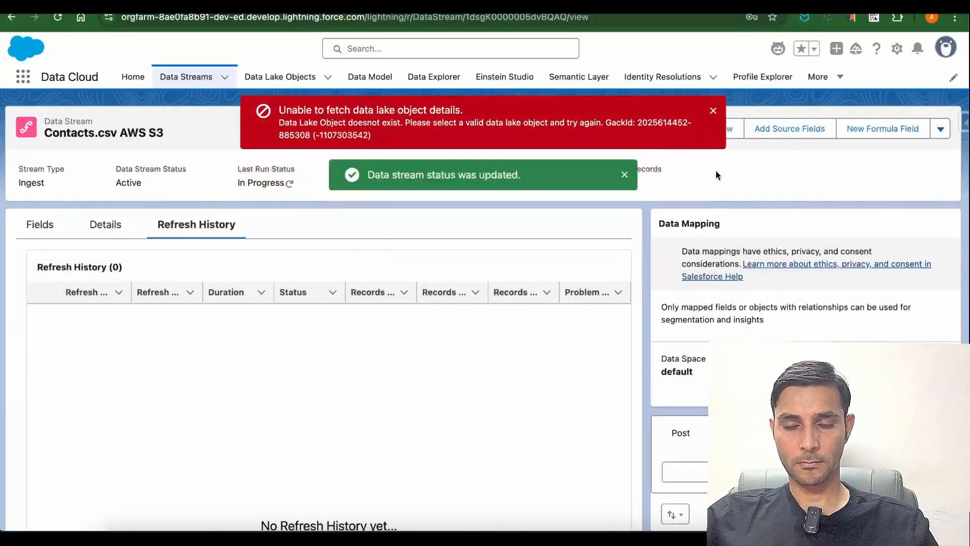
pyautogui.click(713, 110)
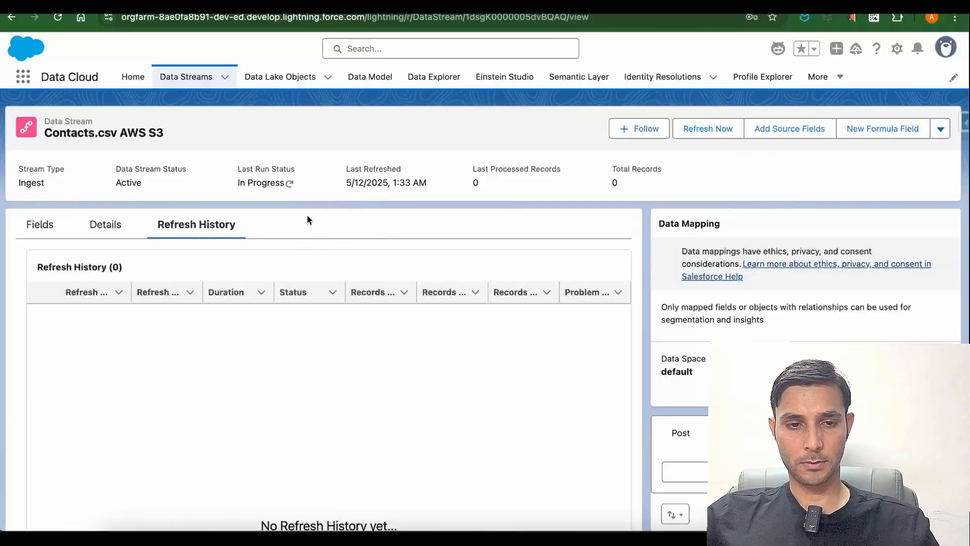
# - Recheck the stream's details, fields and refresh history, updating the last run status once more and dismissing the error notices
pyautogui.click(105, 225)
pyautogui.click(40, 226)
pyautogui.click(198, 237)
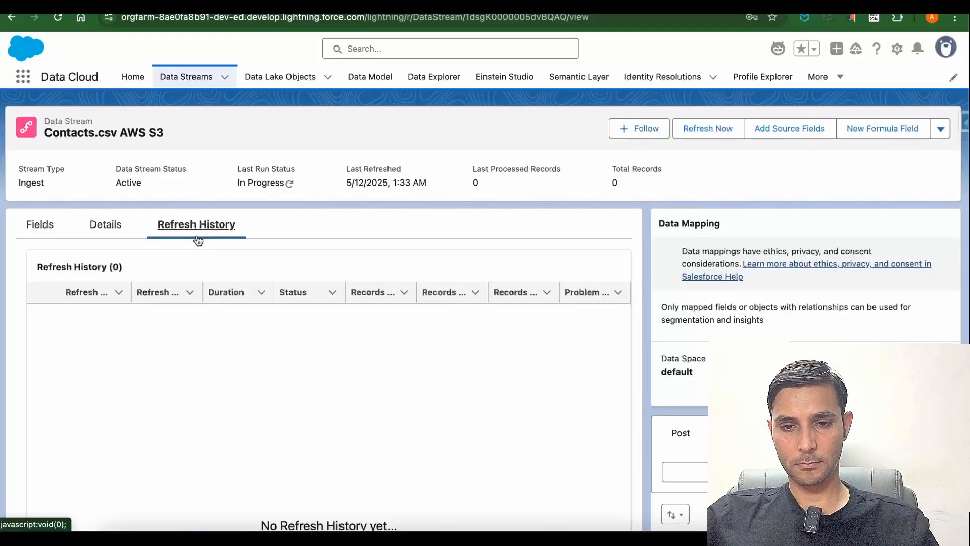
pyautogui.click(290, 185)
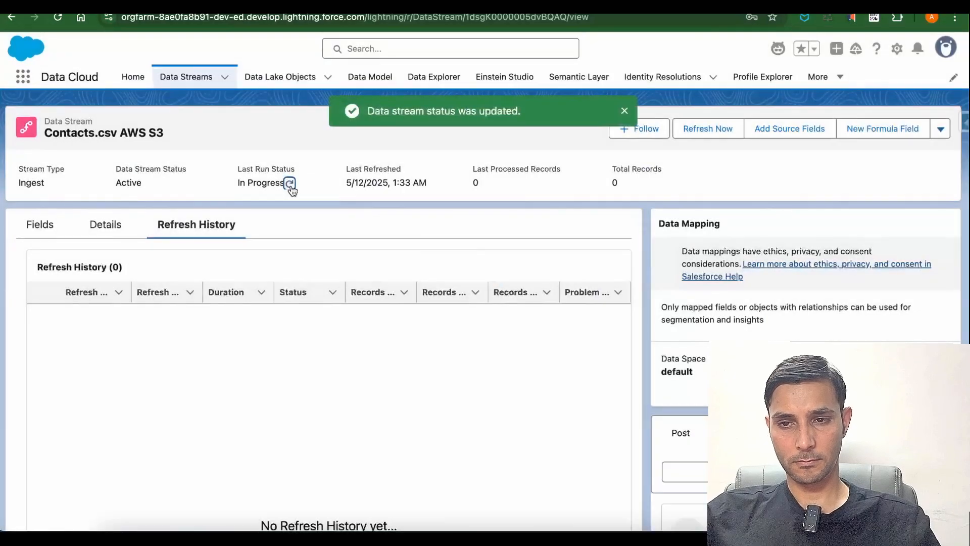
pyautogui.click(712, 175)
pyautogui.click(714, 112)
pyautogui.click(106, 224)
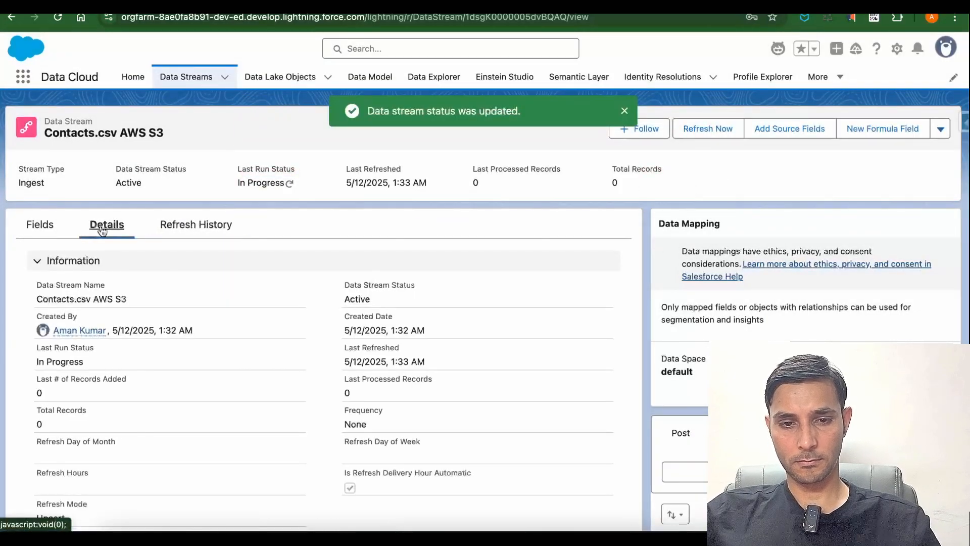
pyautogui.click(40, 224)
pyautogui.click(130, 226)
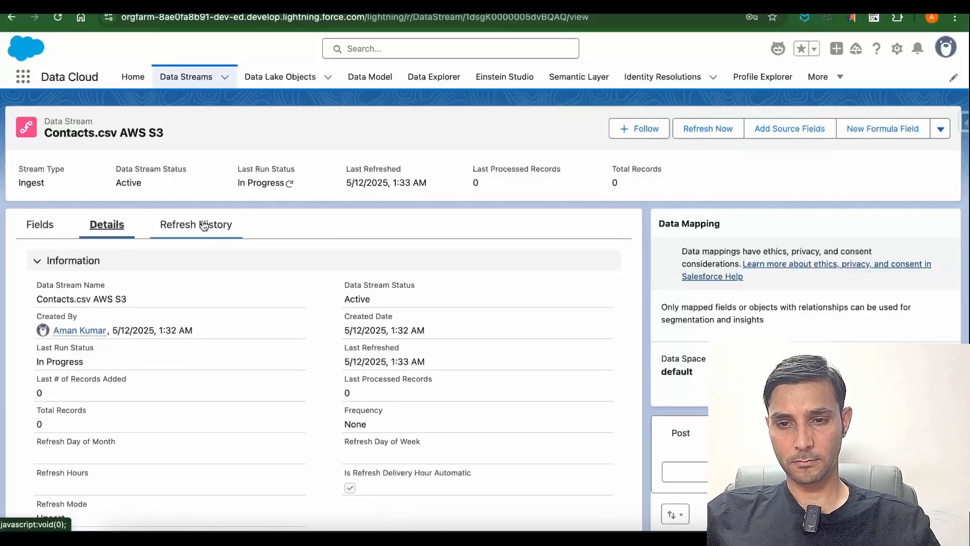
pyautogui.click(201, 224)
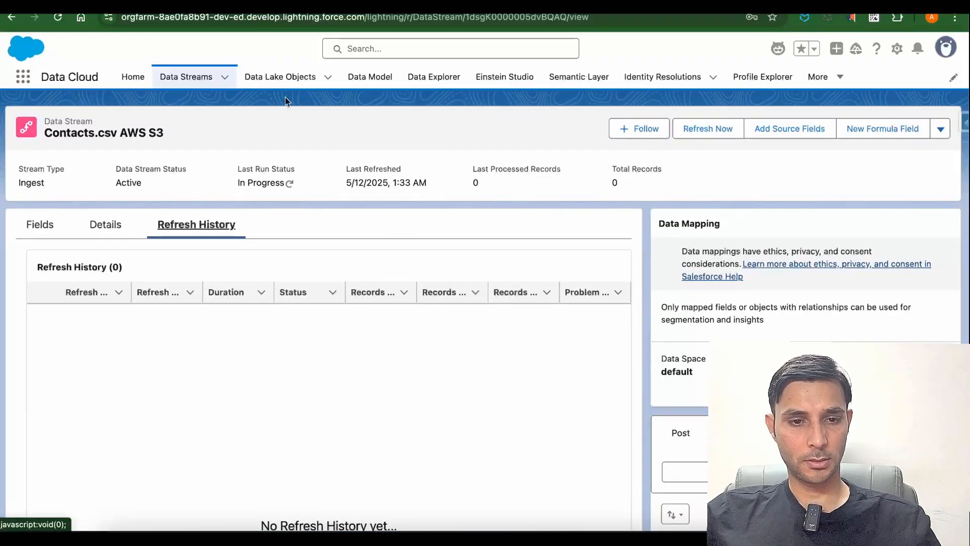
# - Check the recently viewed data lake objects and reload the list of mapped data model objects
pyautogui.click(286, 78)
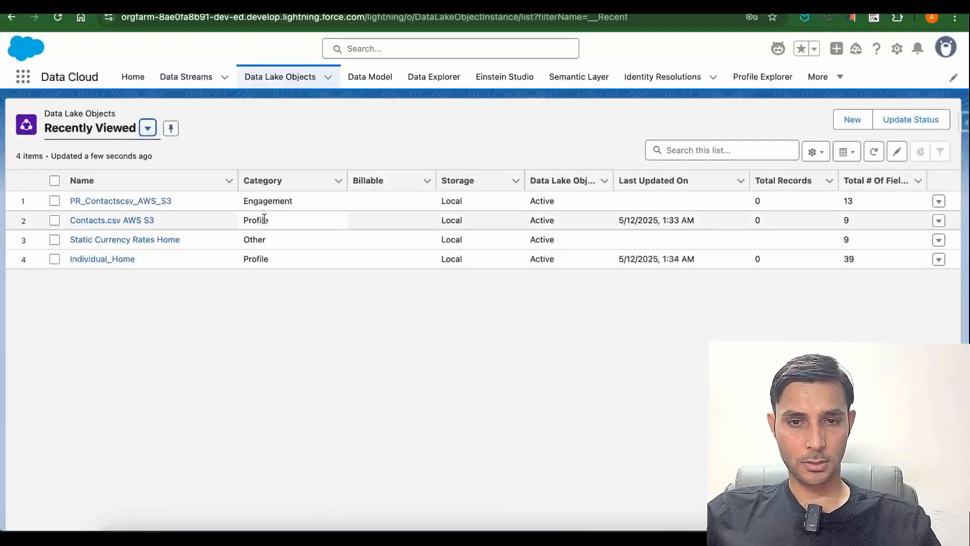
pyautogui.click(362, 79)
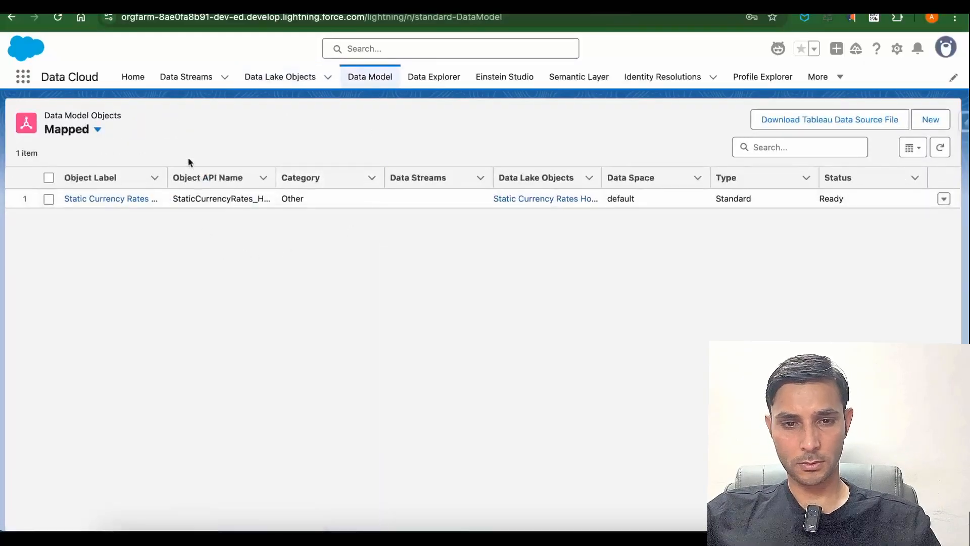
pyautogui.click(939, 147)
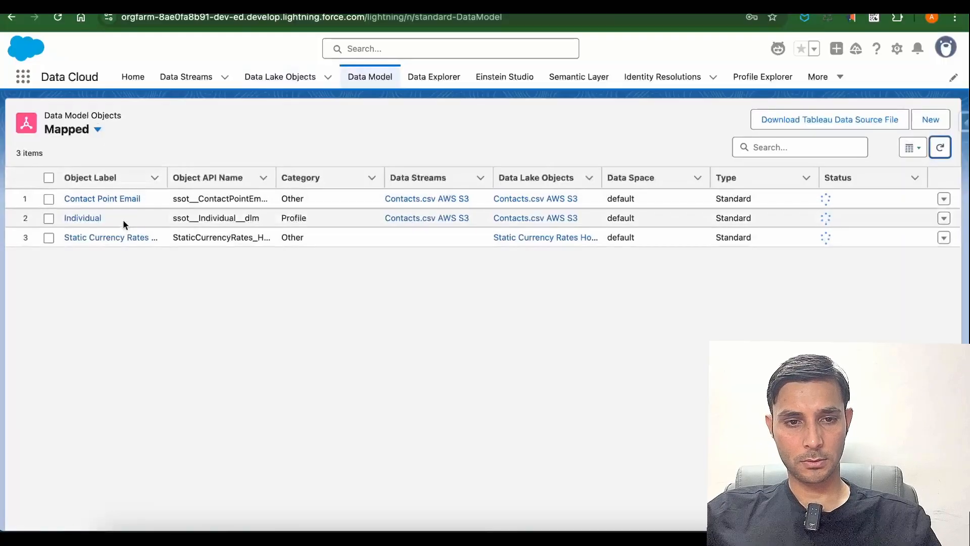
# - Display the records of the Individual data model object in Data Explorer
pyautogui.click(446, 85)
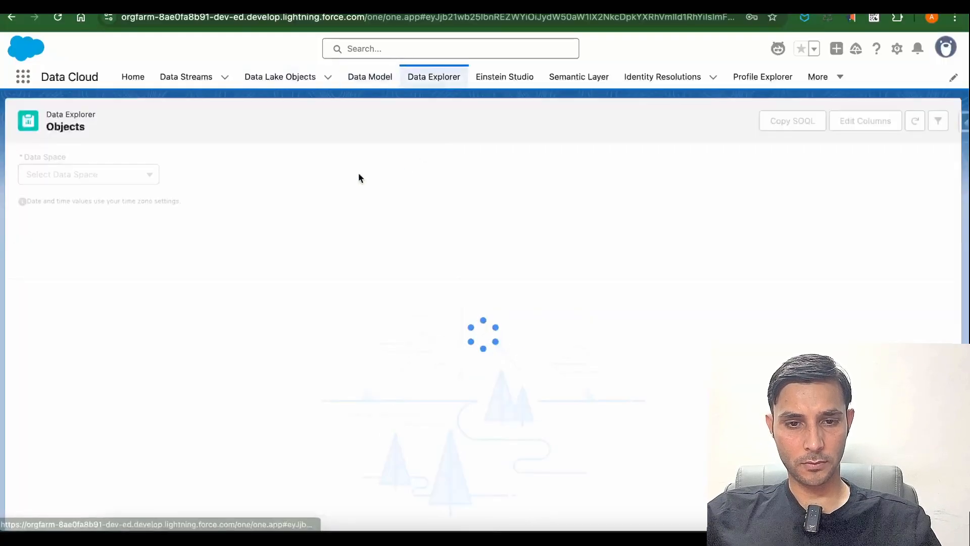
pyautogui.click(255, 171)
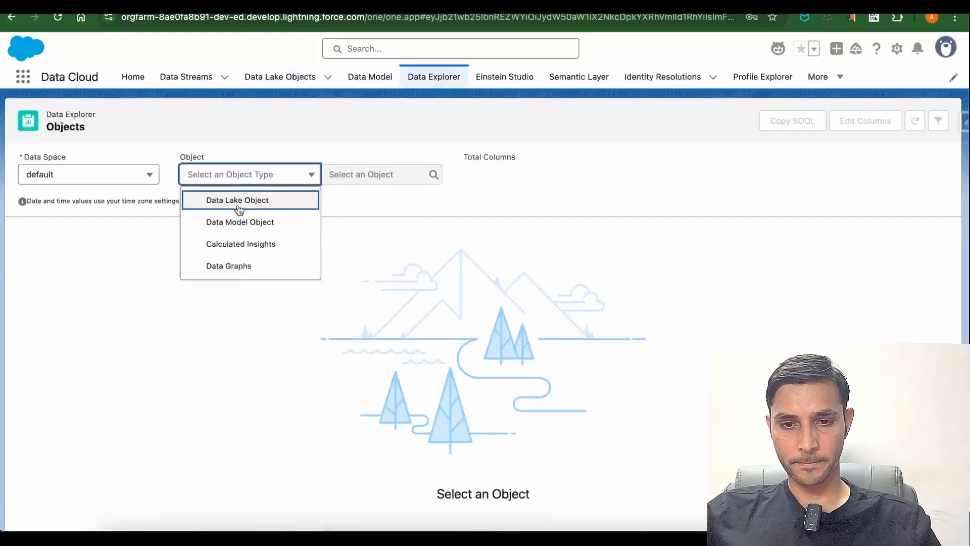
pyautogui.click(243, 221)
pyautogui.click(362, 177)
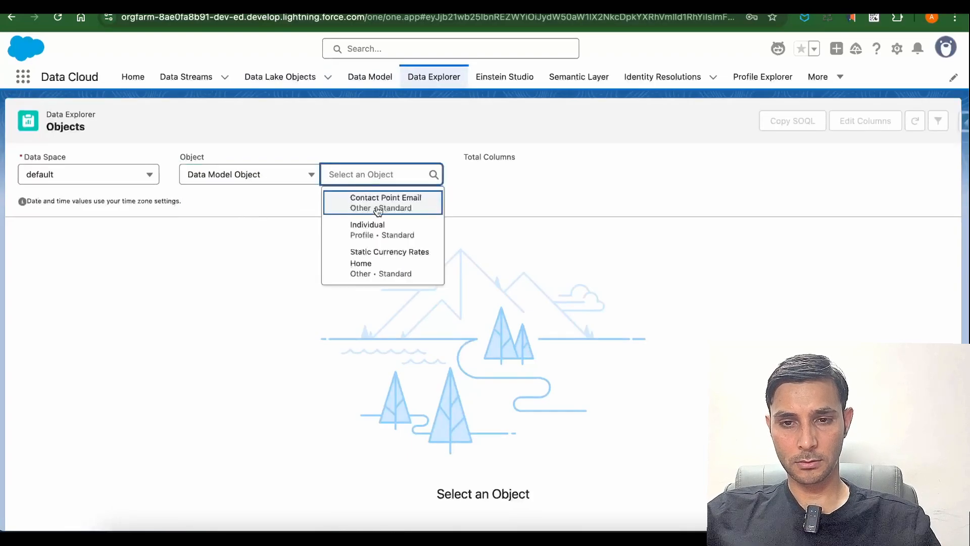
pyautogui.click(374, 226)
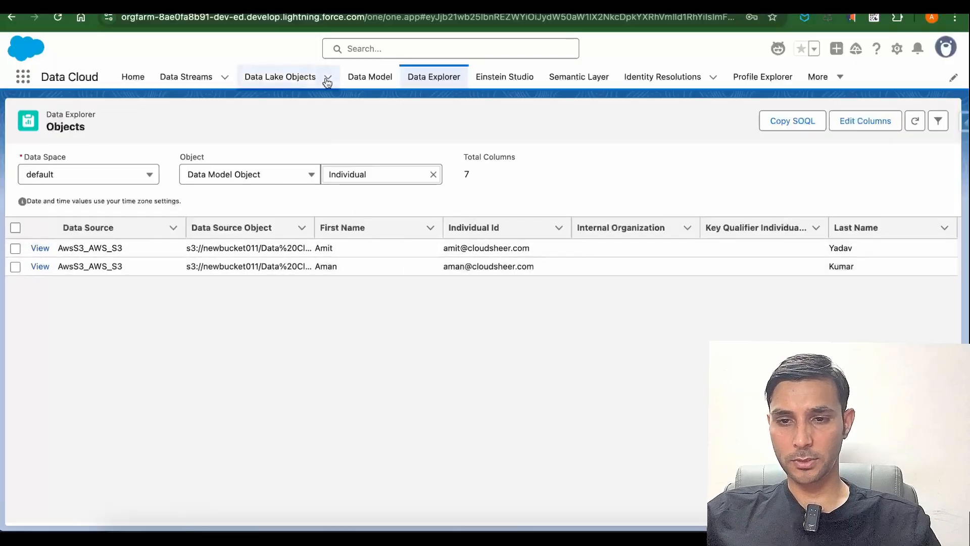
# - Reopen the Contacts.csv AWS S3 data stream, update its last run status and check its refresh history
pyautogui.click(204, 87)
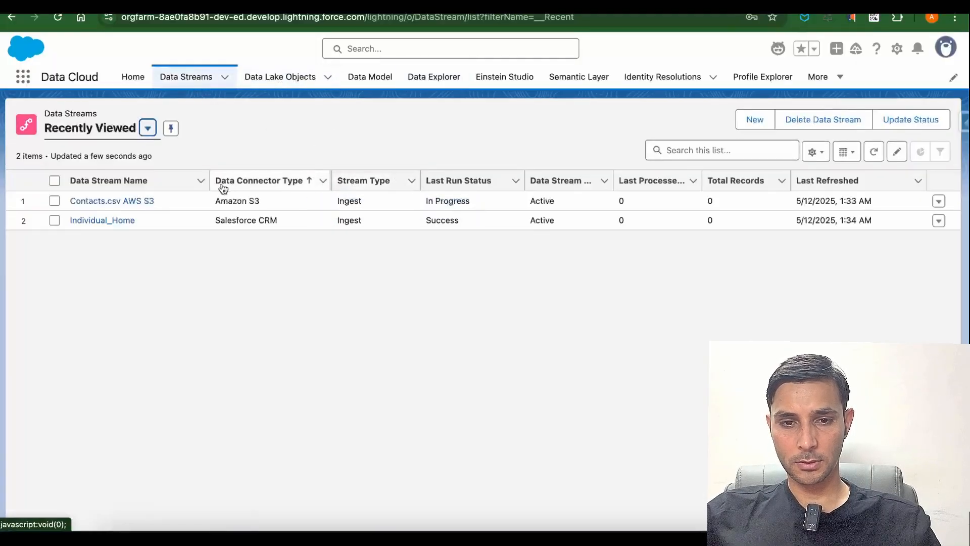
pyautogui.click(106, 201)
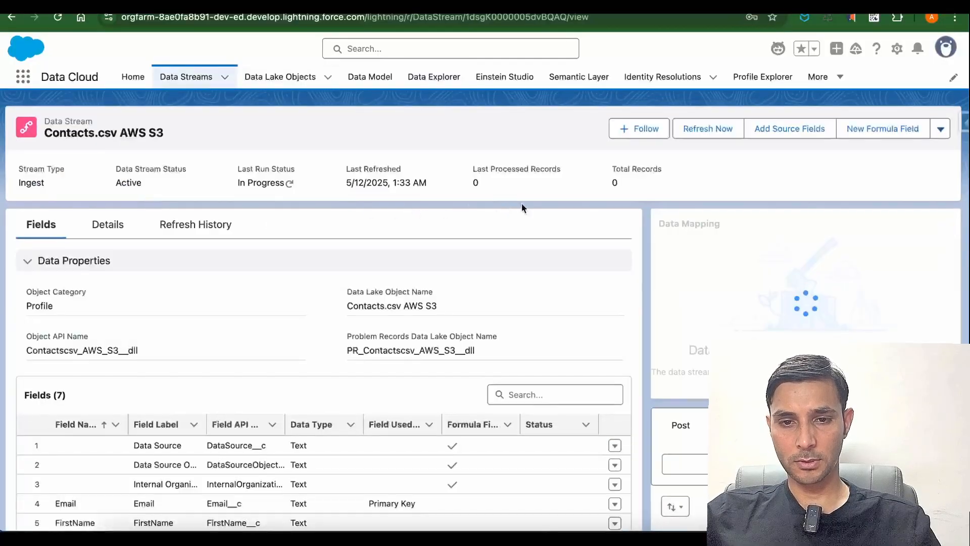
pyautogui.click(290, 185)
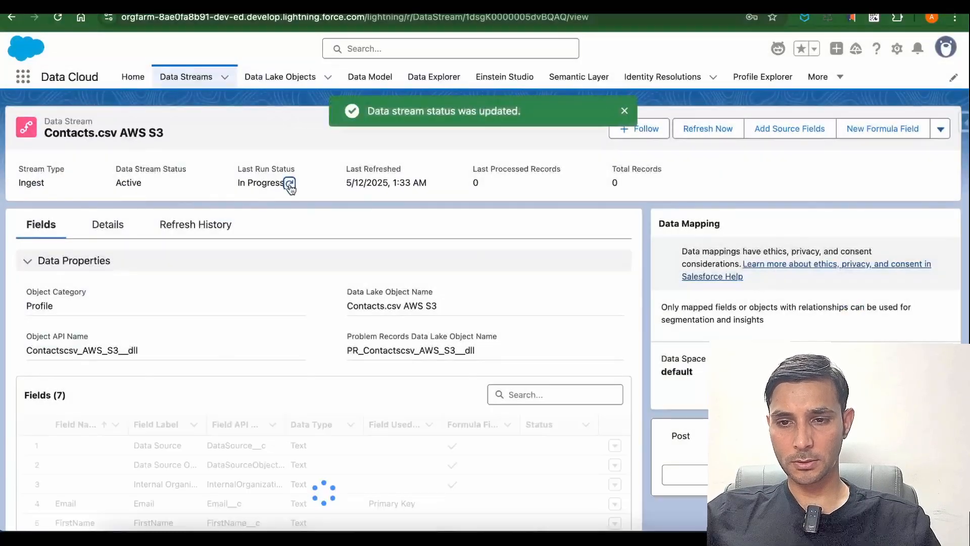
pyautogui.click(624, 112)
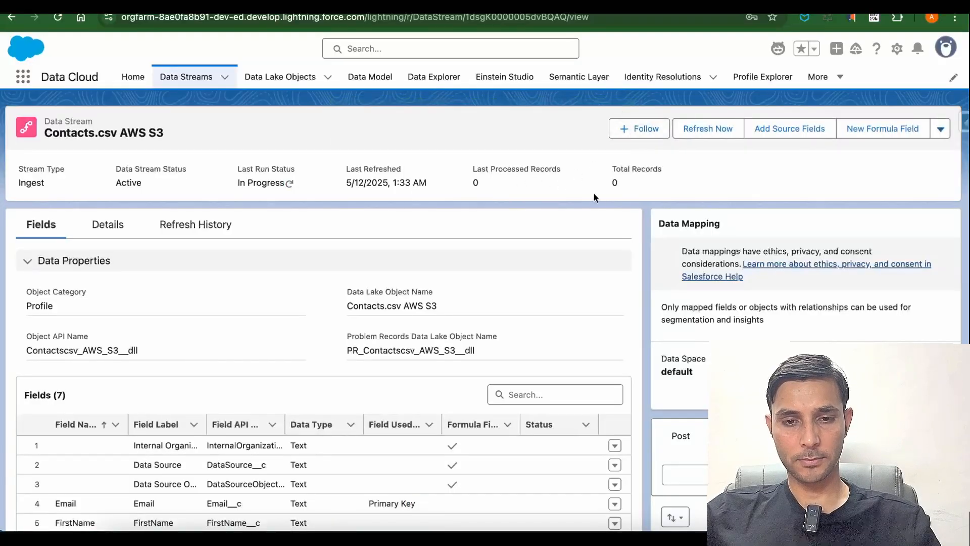
pyautogui.click(196, 225)
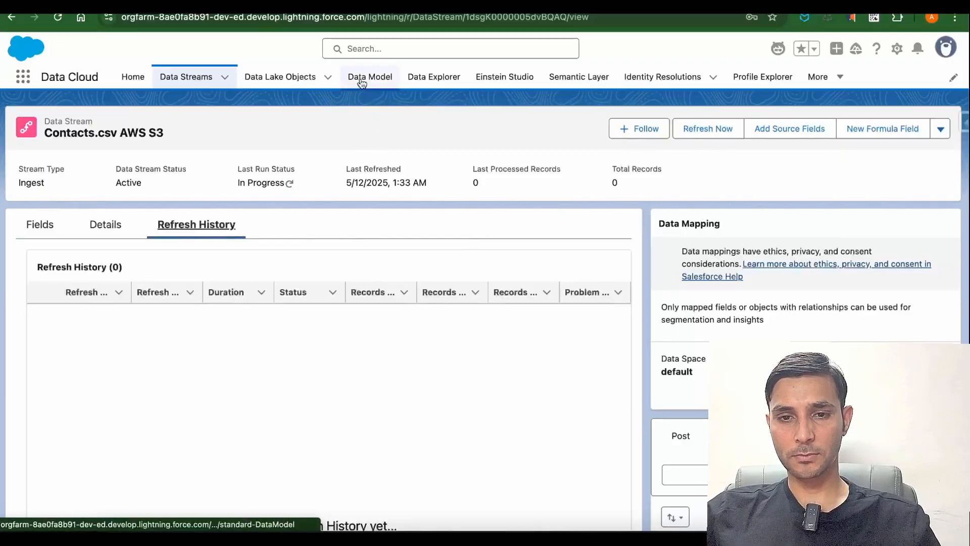
# - Check the mapped data model objects, and display the records of the Contact Point Email data model object in Data Explorer
pyautogui.click(362, 80)
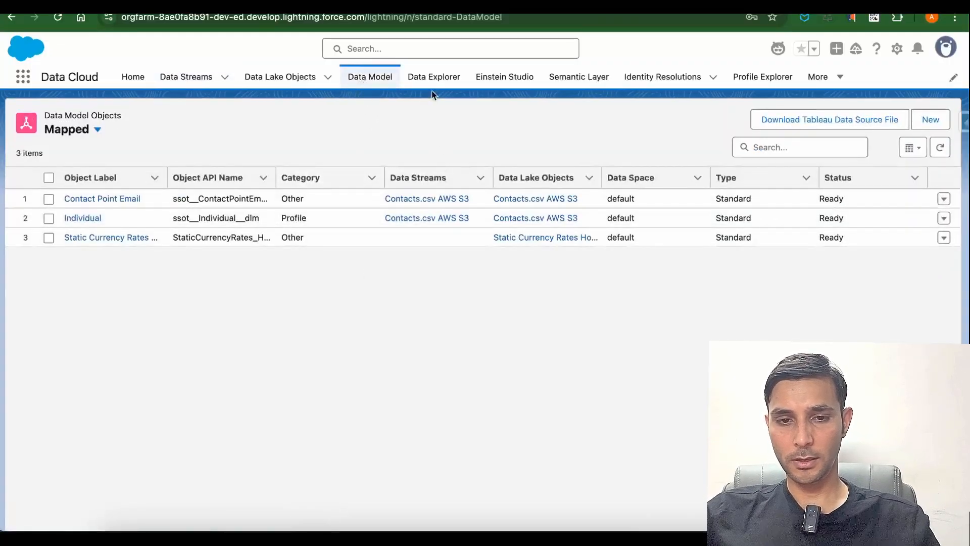
pyautogui.click(433, 76)
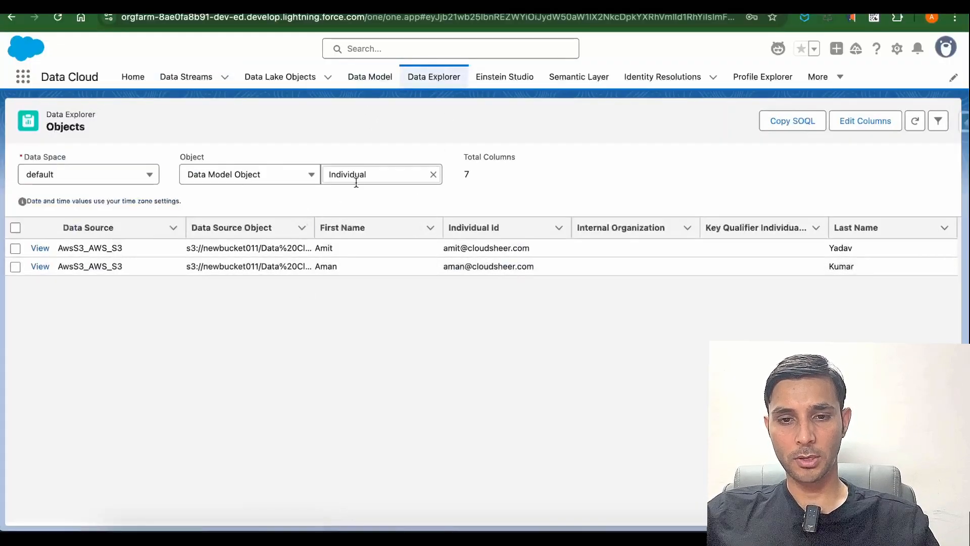
pyautogui.click(433, 174)
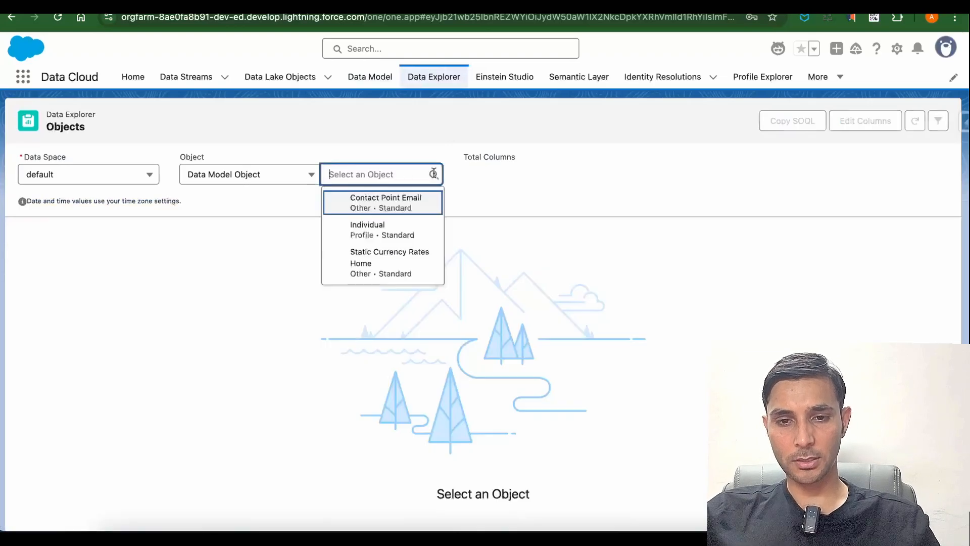
pyautogui.click(403, 205)
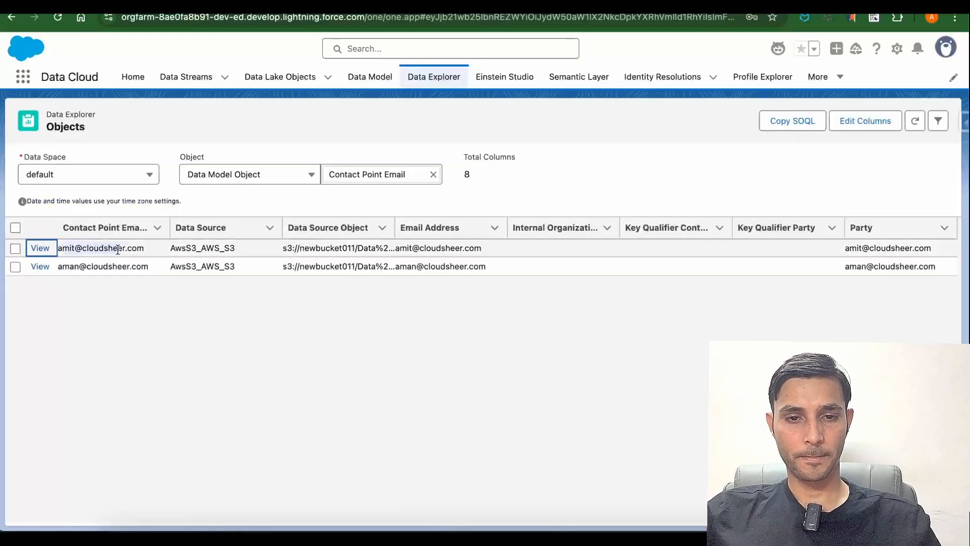
pyautogui.click(84, 248)
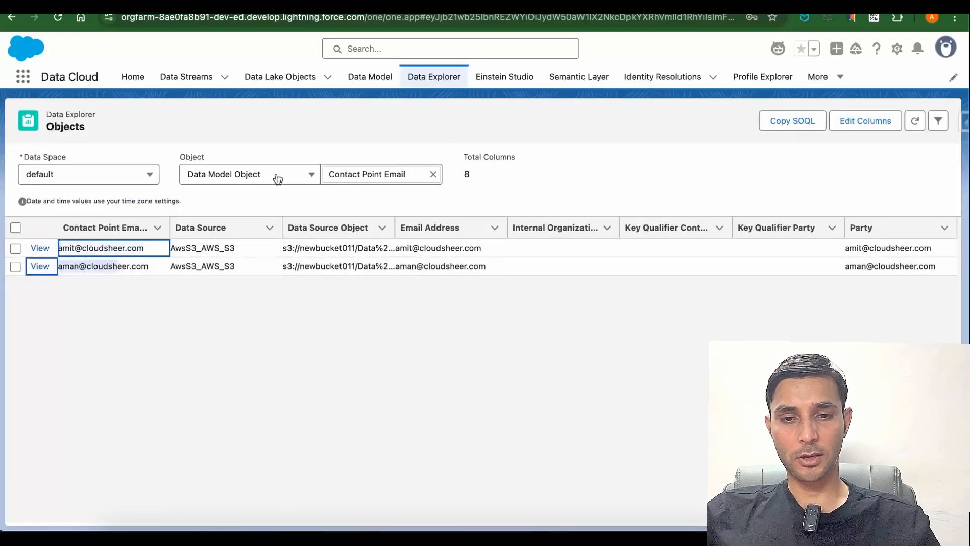
# - Display the records of the Contacts.csv AWS S3 data lake object in Data Explorer
pyautogui.click(286, 188)
pyautogui.click(259, 197)
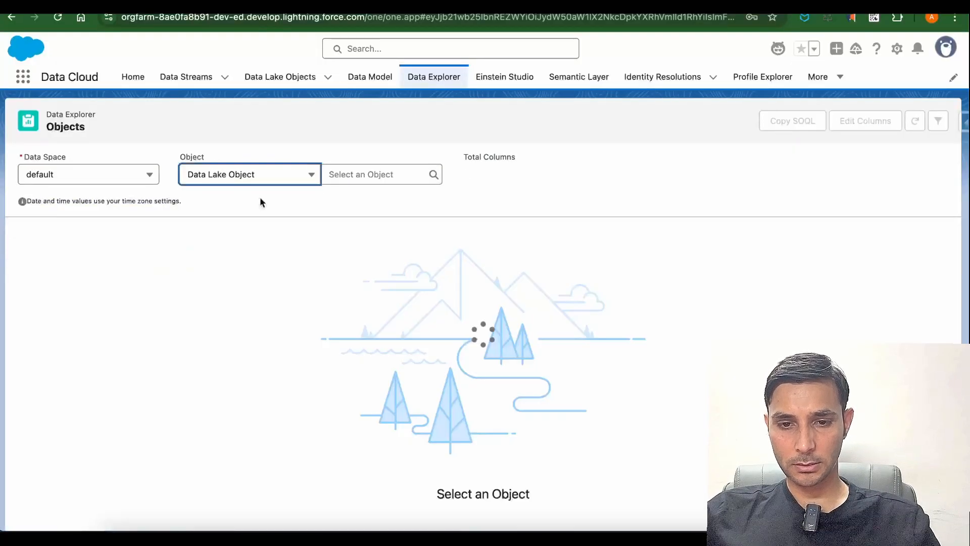
pyautogui.click(367, 176)
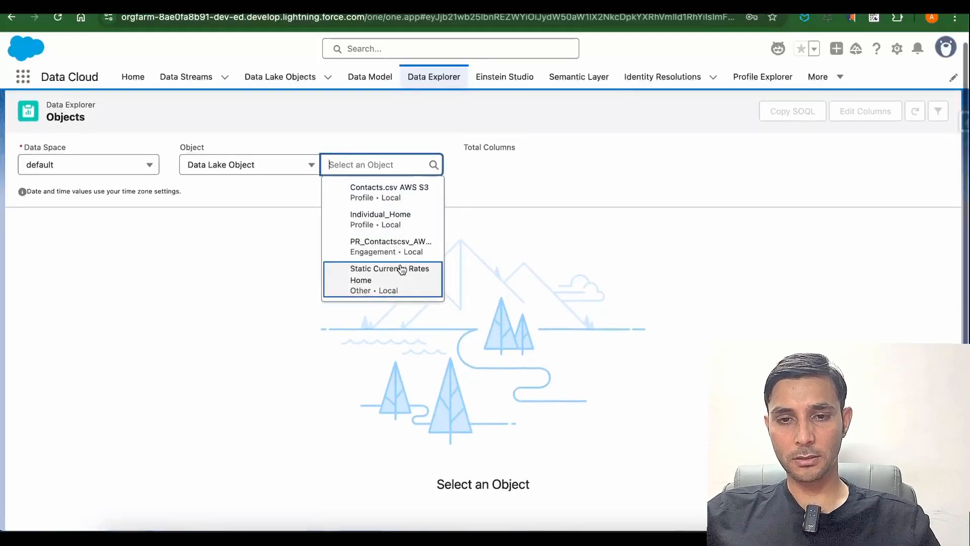
pyautogui.click(403, 201)
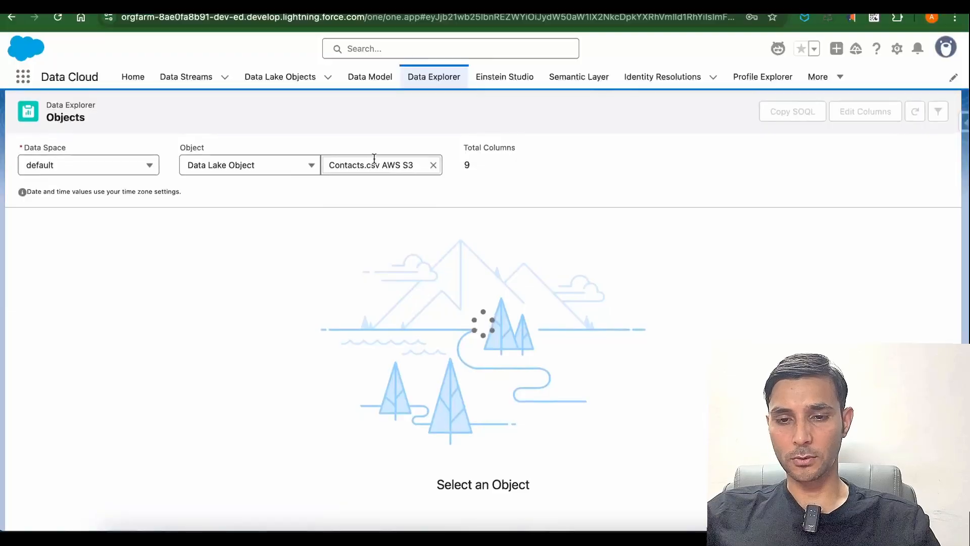